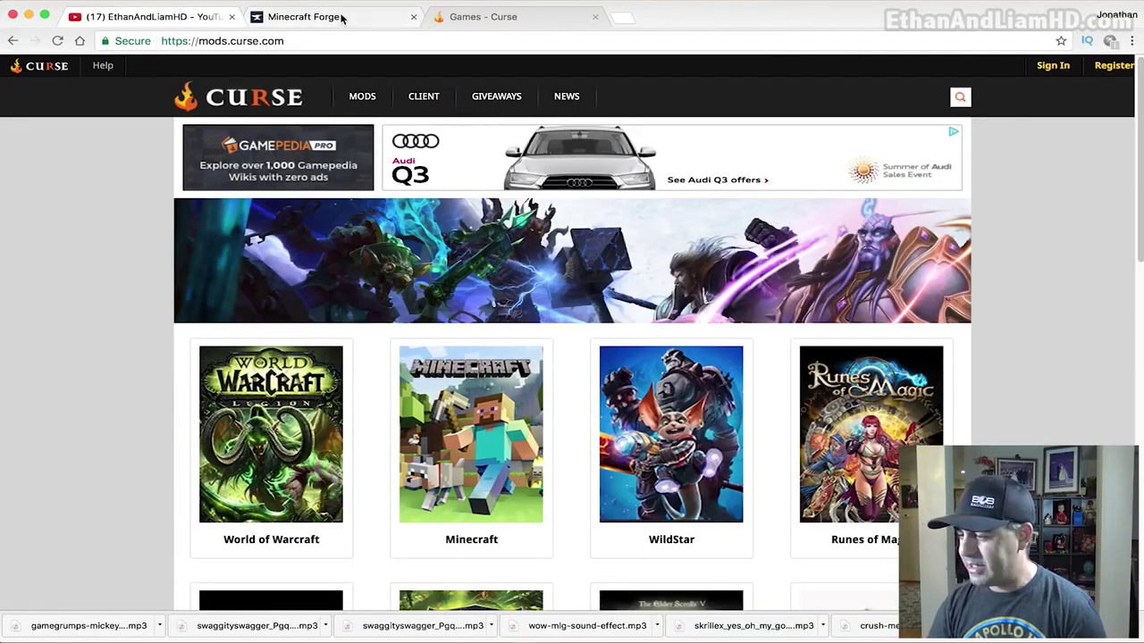
# Download the latest Minecraft Forge installer for 1.12 (14.21.1.2443), skipping the advertisement page and keeping the flagged file.
pyautogui.click(340, 17)
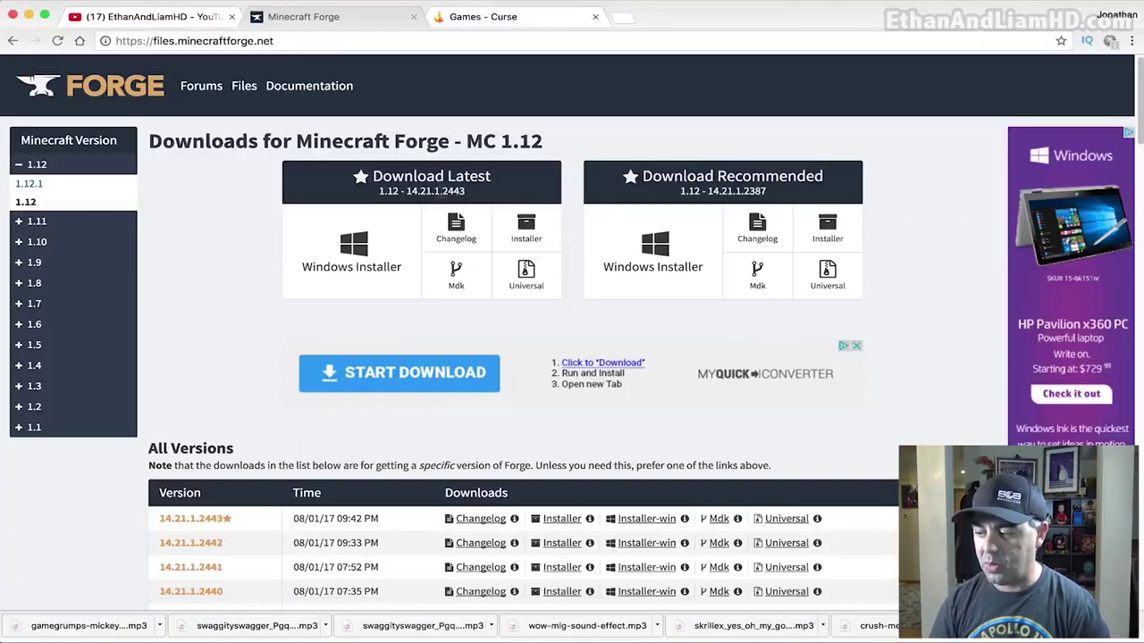
pyautogui.click(533, 231)
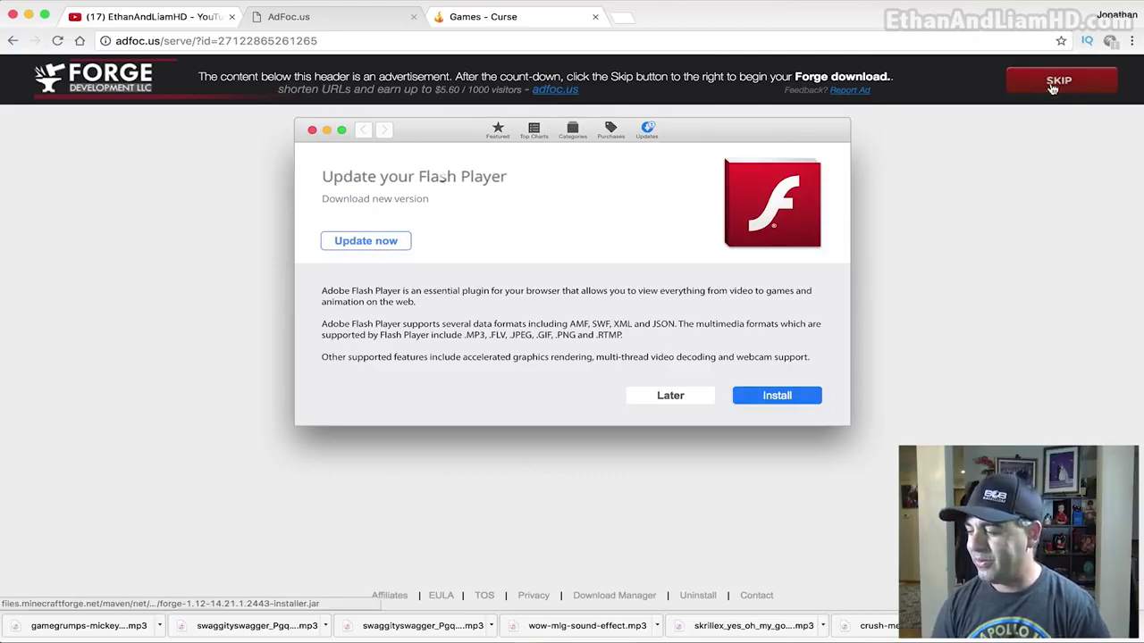
pyautogui.click(1077, 93)
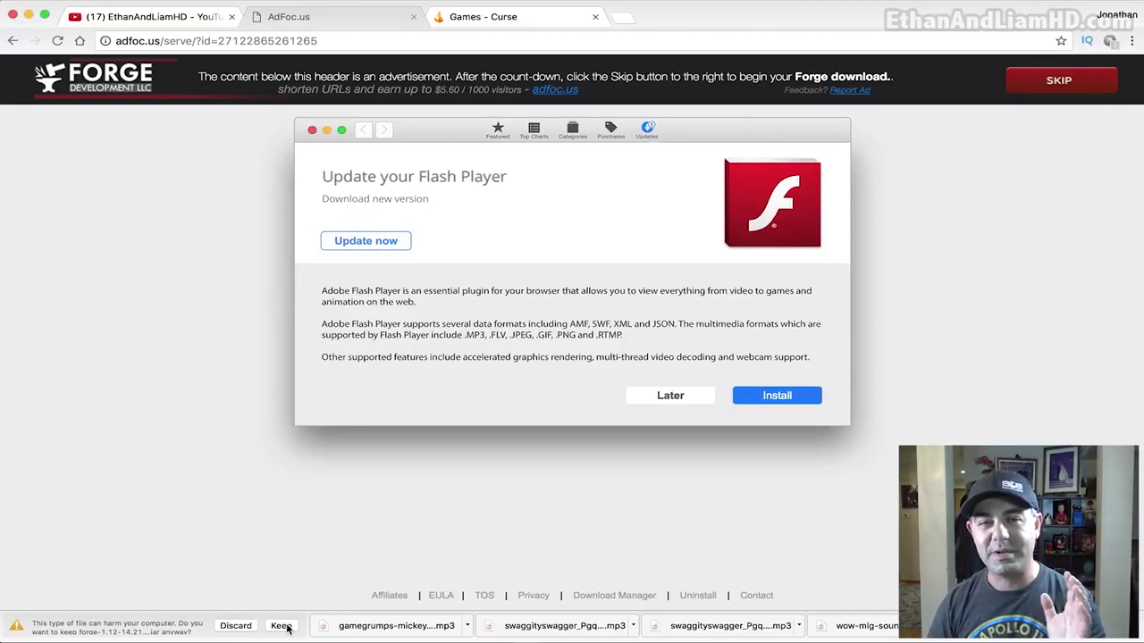
pyautogui.click(286, 627)
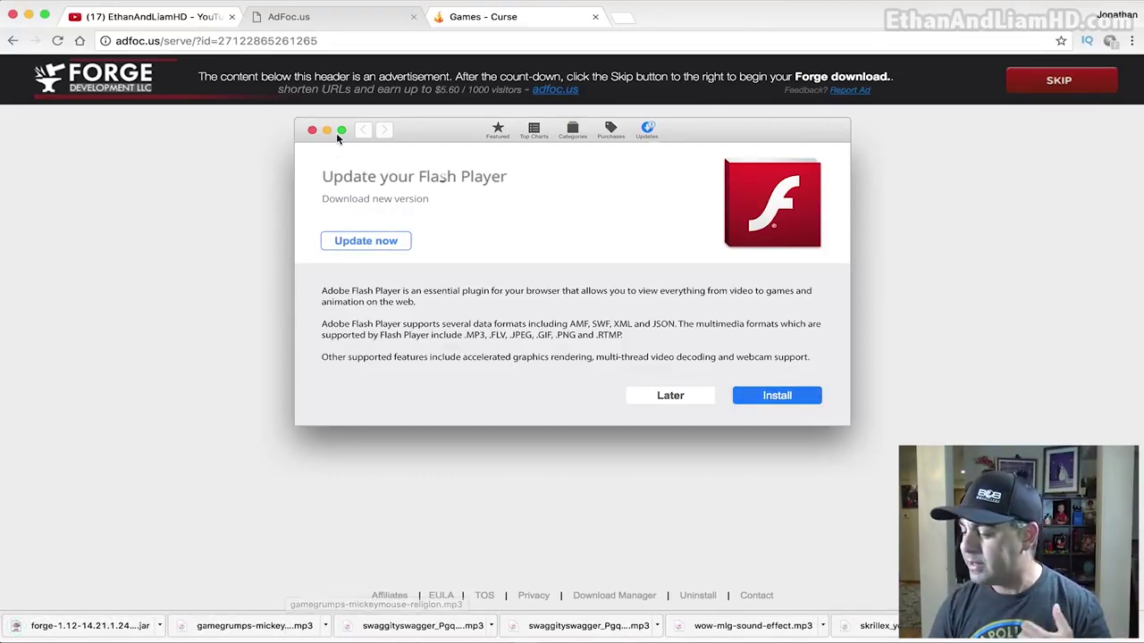
# Switch to Finder and try to run forge-1.12-14.21.1.2443-installer.jar from the Downloads folder.
pyautogui.click(29, 16)
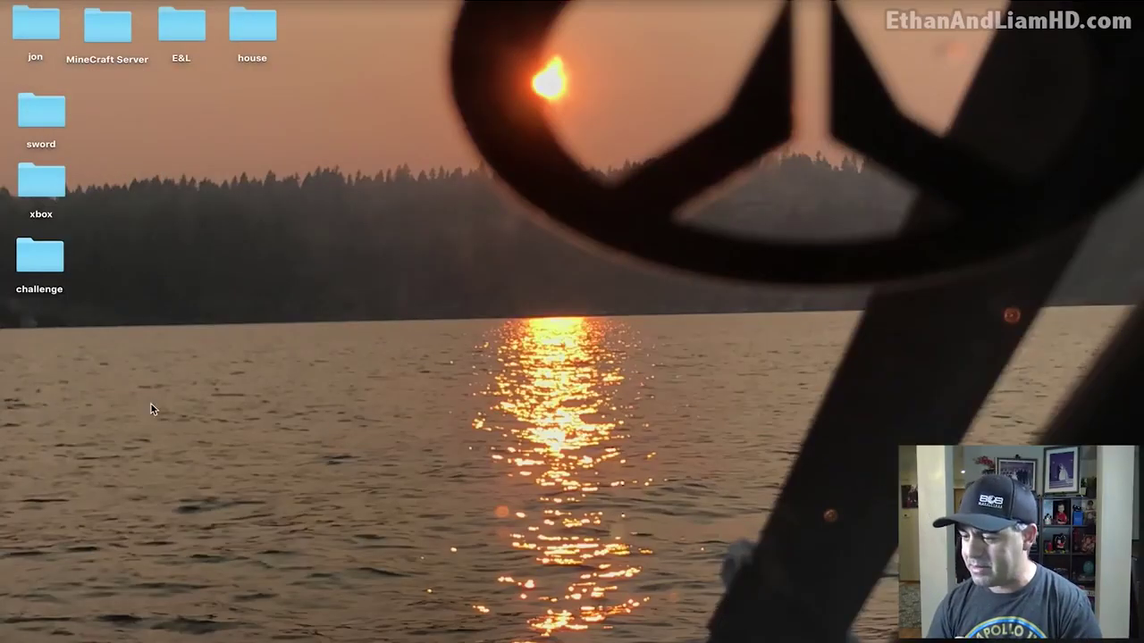
pyautogui.click(47, 625)
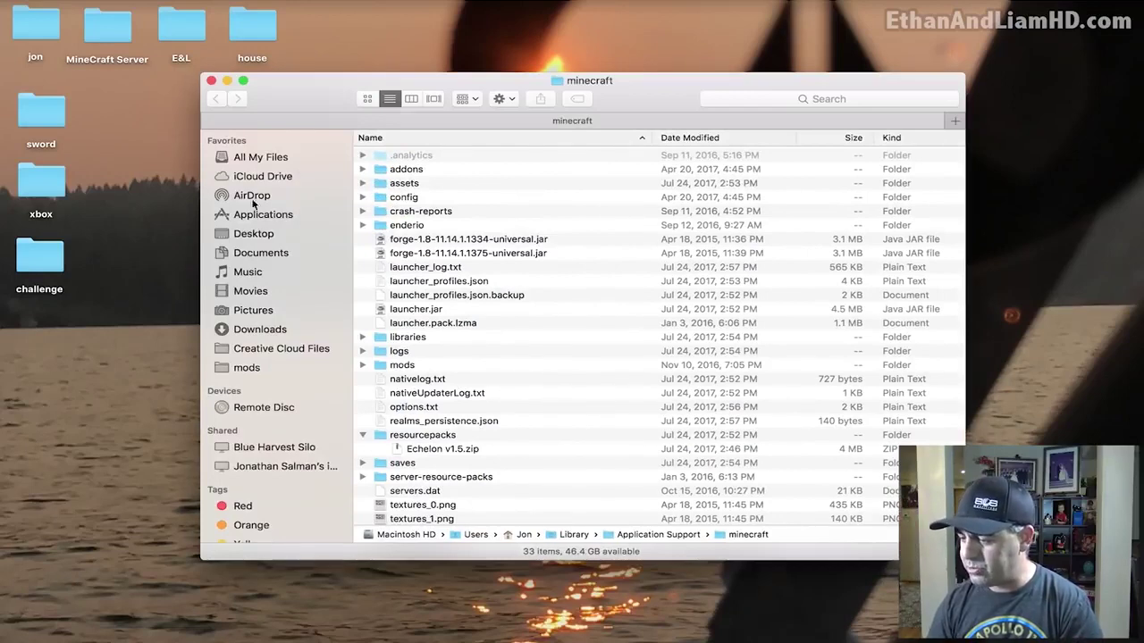
pyautogui.click(256, 329)
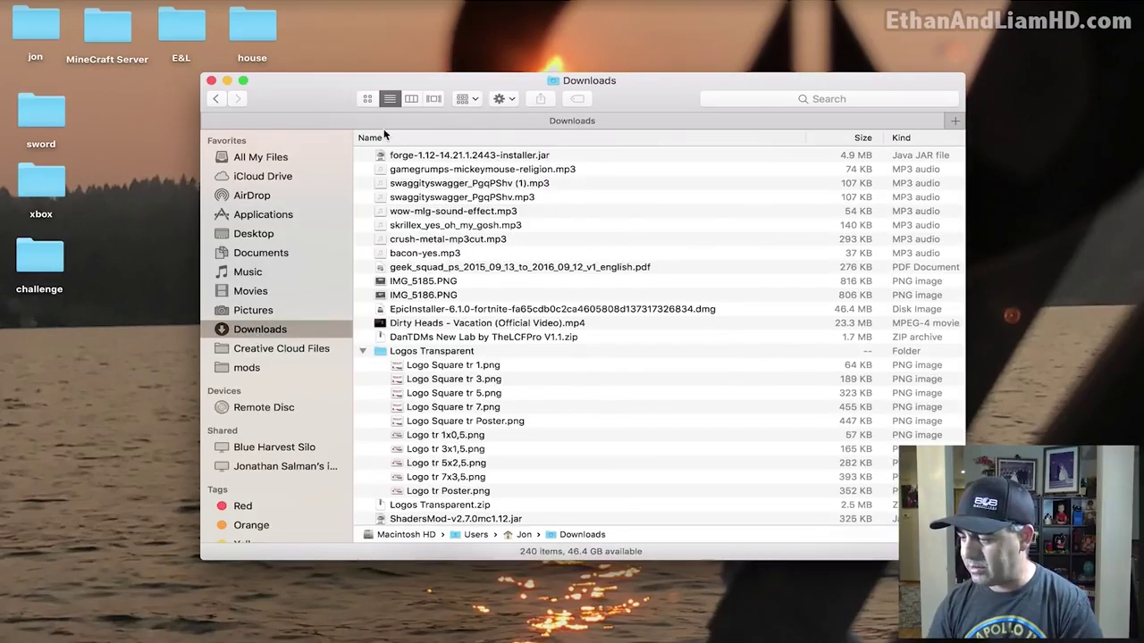
pyautogui.click(421, 155)
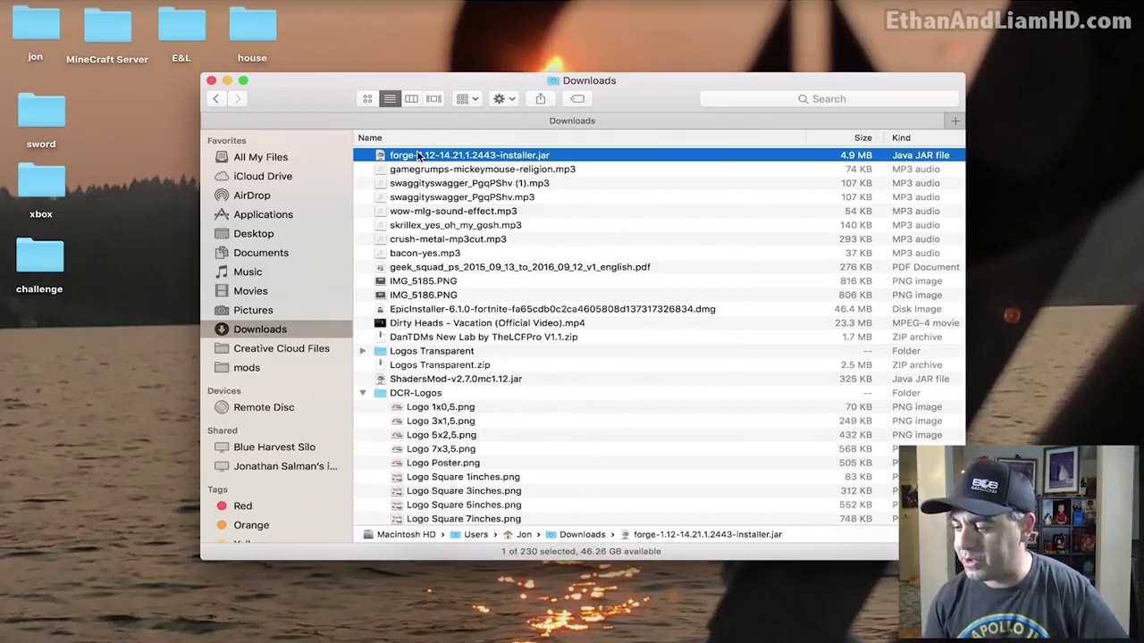
pyautogui.doubleClick(417, 155)
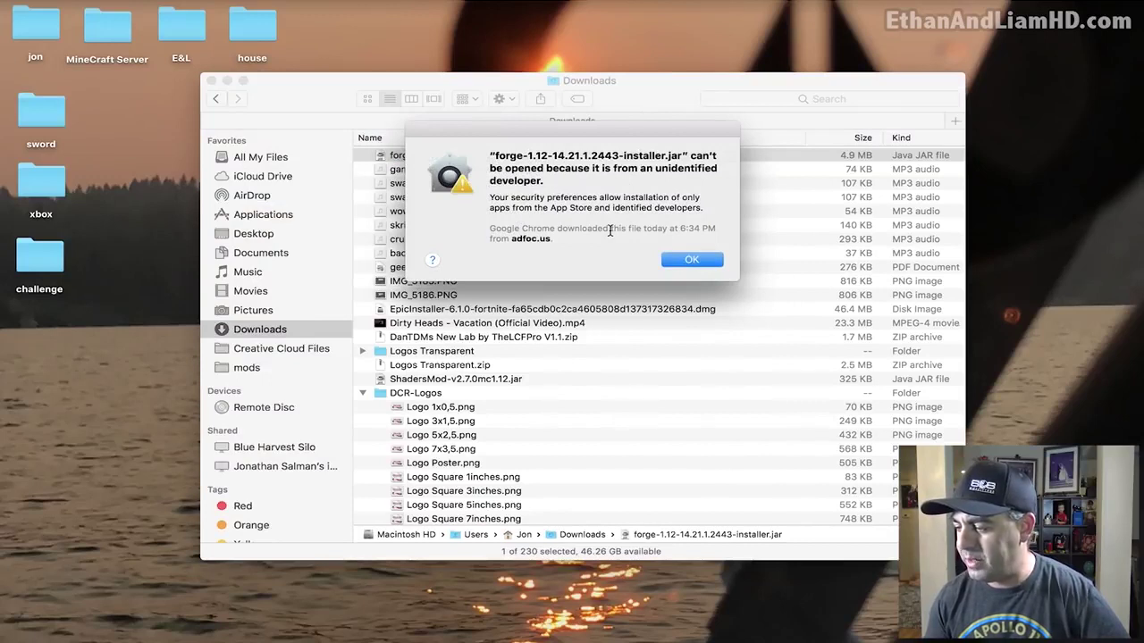
pyautogui.click(701, 261)
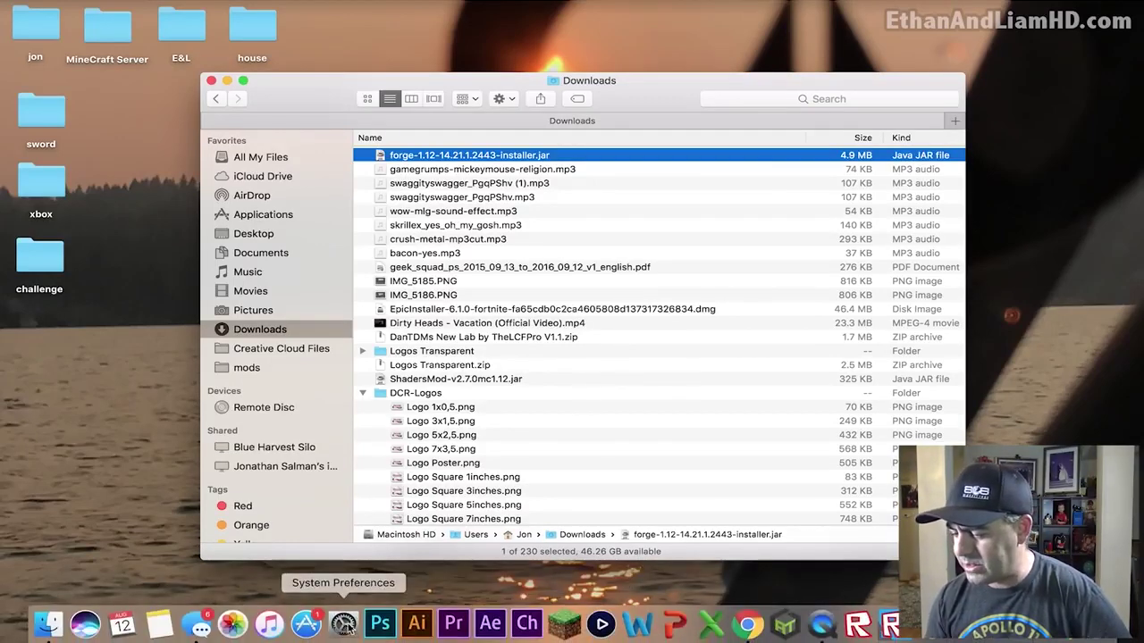
# Allow the blocked Forge installer through the Security & Privacy settings in System Preferences and open it anyway.
pyautogui.click(343, 626)
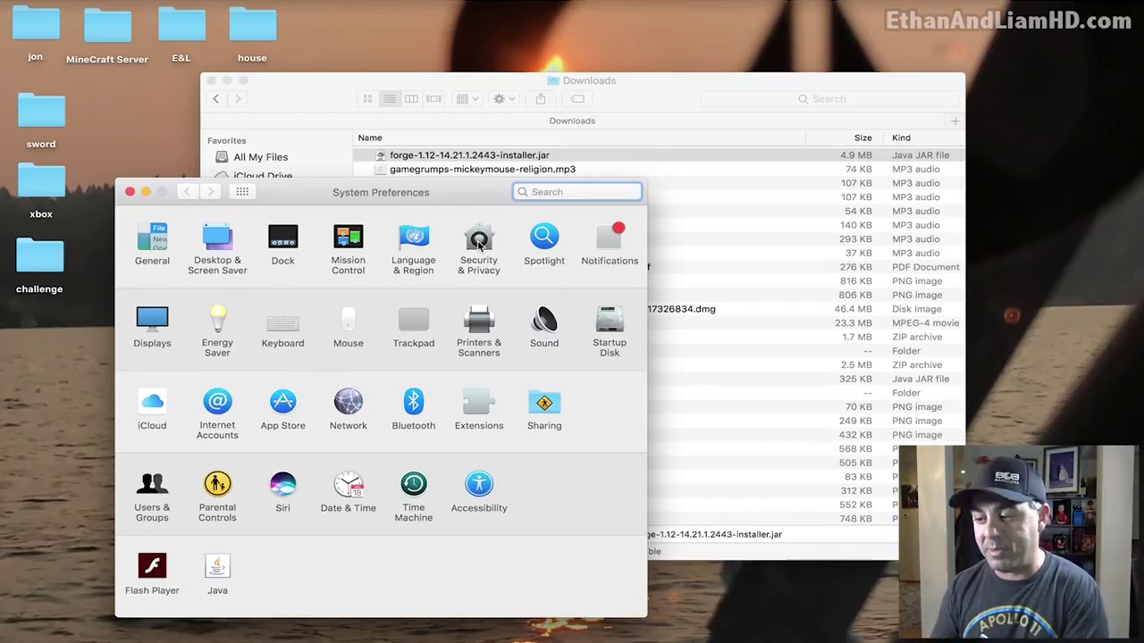
pyautogui.click(479, 243)
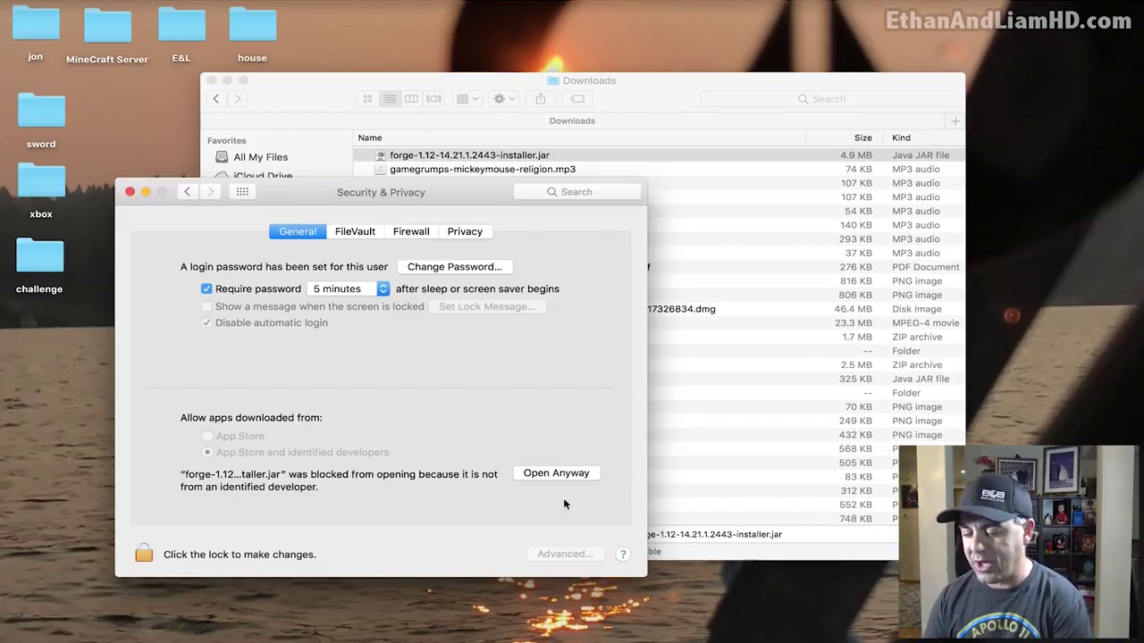
pyautogui.click(557, 475)
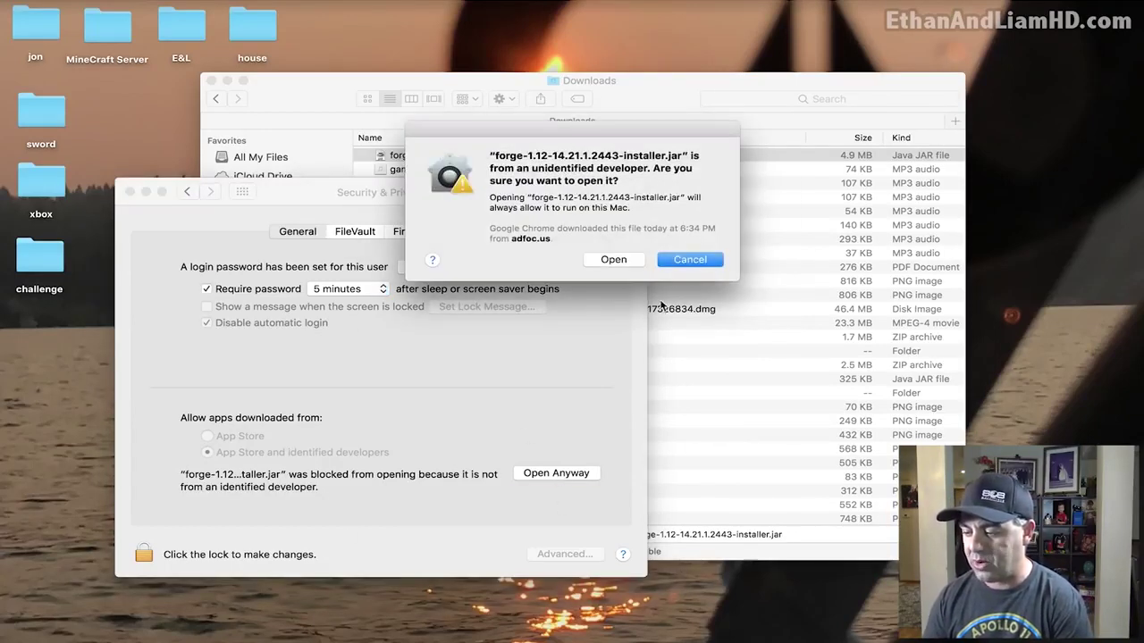
pyautogui.click(622, 265)
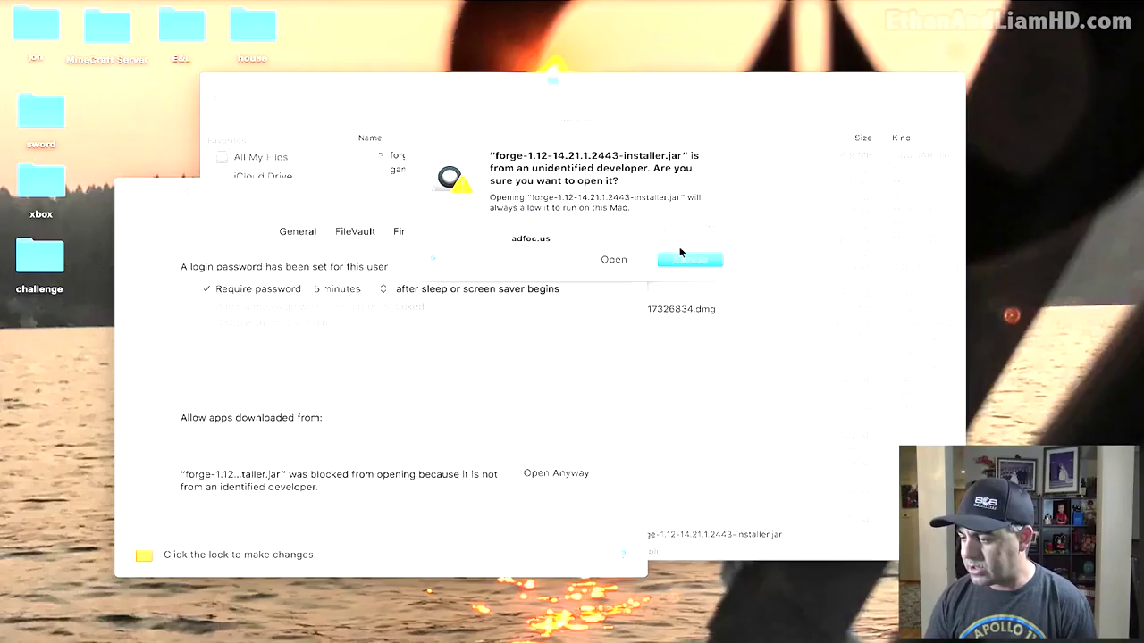
pyautogui.click(623, 265)
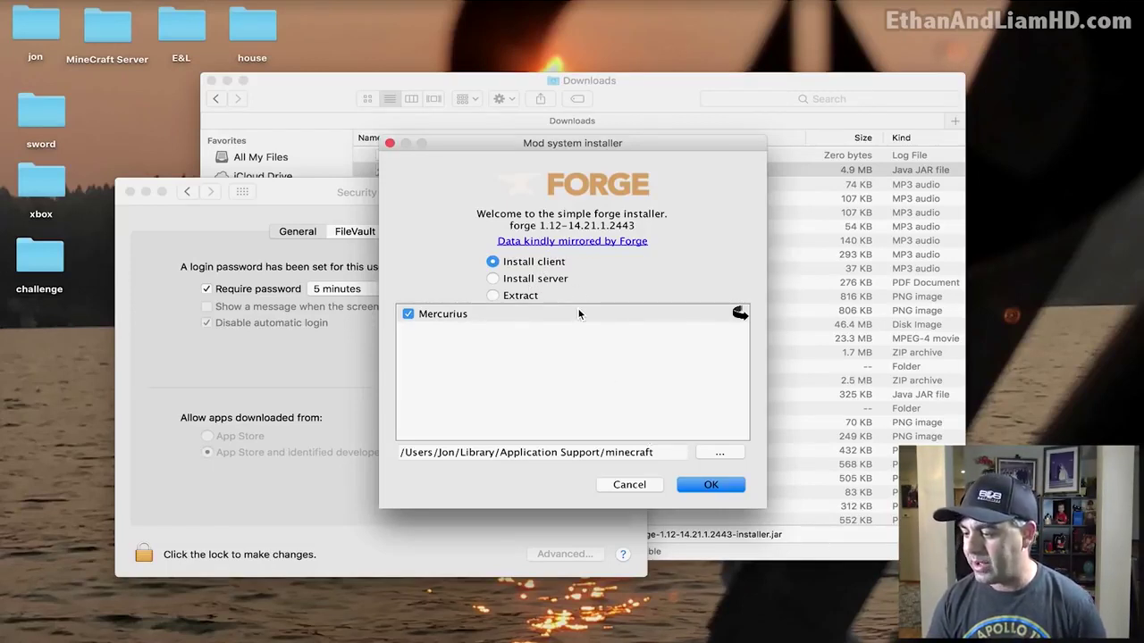
# Install the Forge client with Mercurius included into the minecraft application support folder.
pyautogui.moveTo(578, 314)
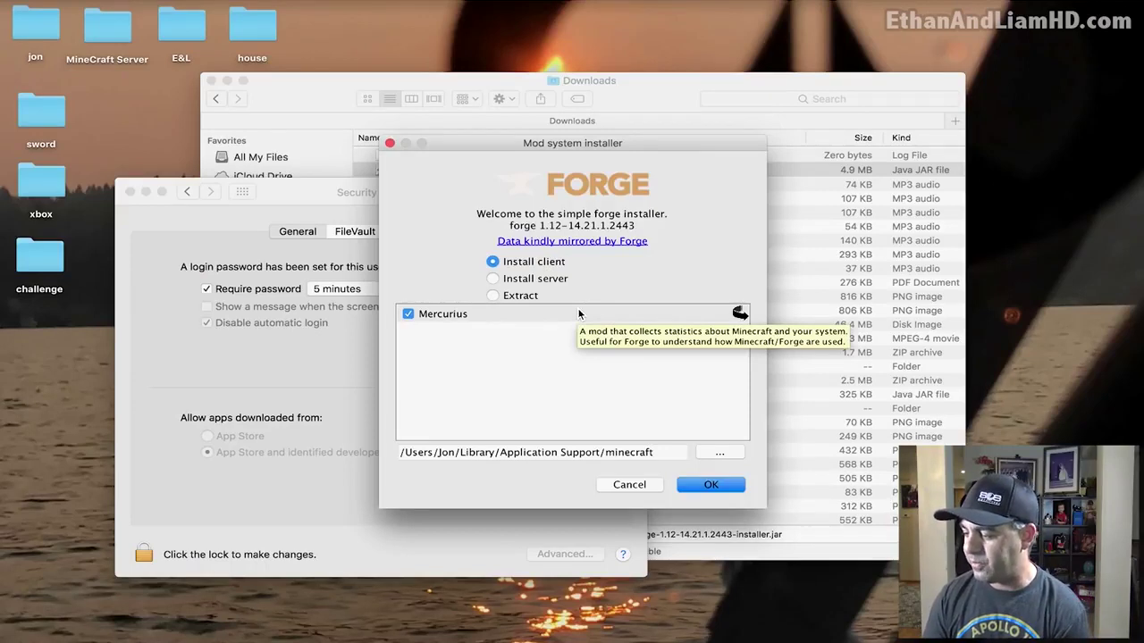
pyautogui.click(710, 485)
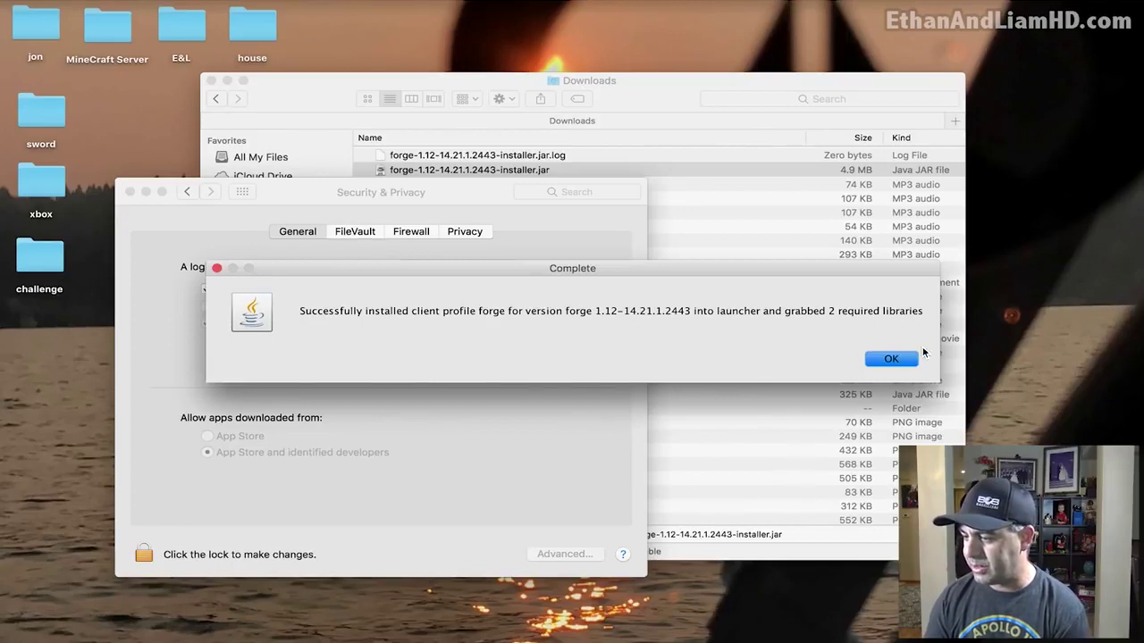
pyautogui.click(885, 360)
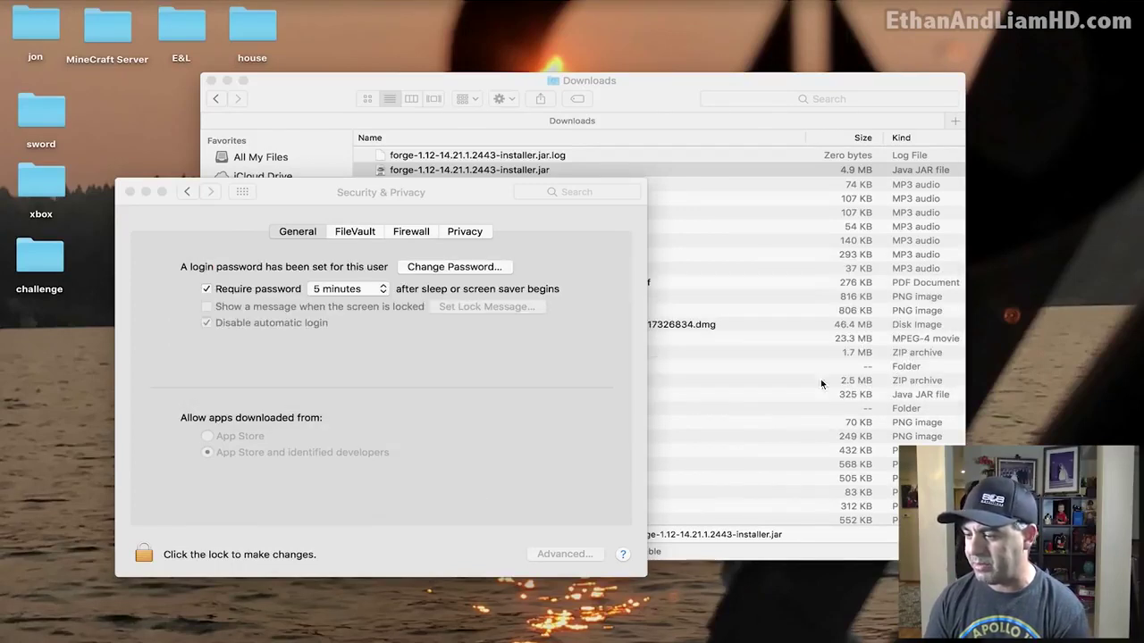
# Close the Security & Privacy and Downloads windows, return to Chrome and close the AdFoc.us page.
pyautogui.click(454, 207)
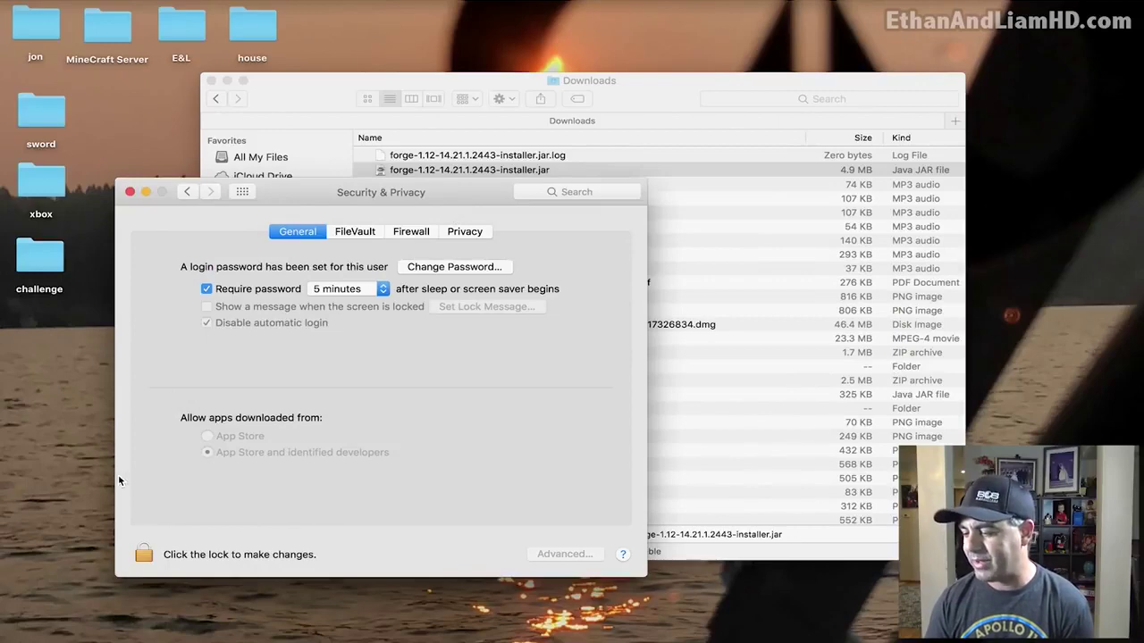
pyautogui.click(130, 192)
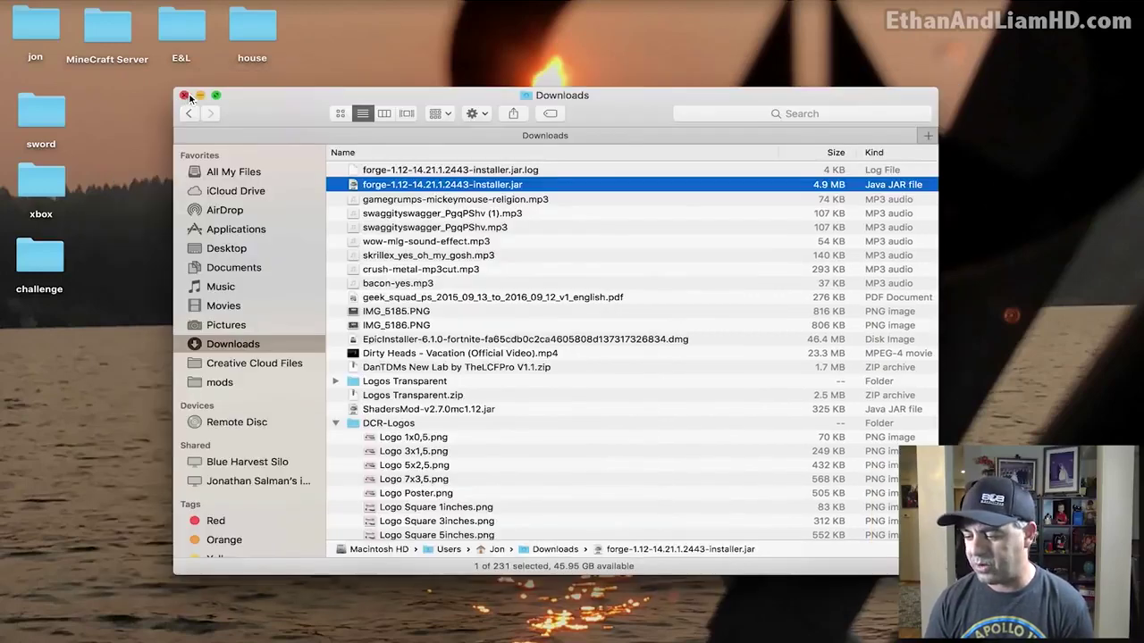
pyautogui.click(185, 95)
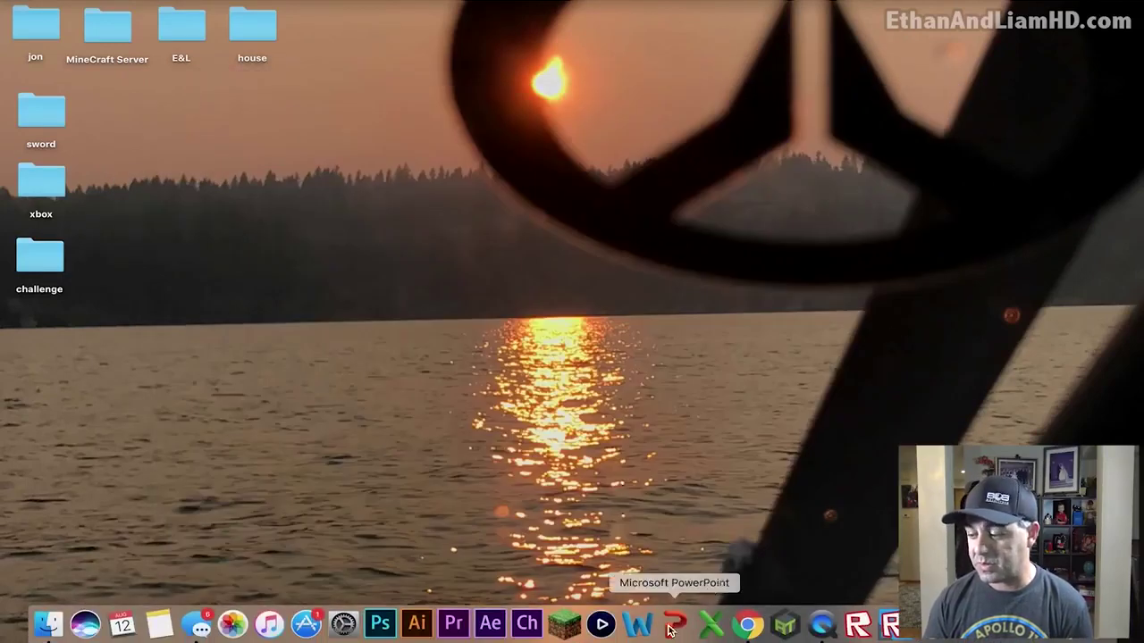
pyautogui.click(748, 625)
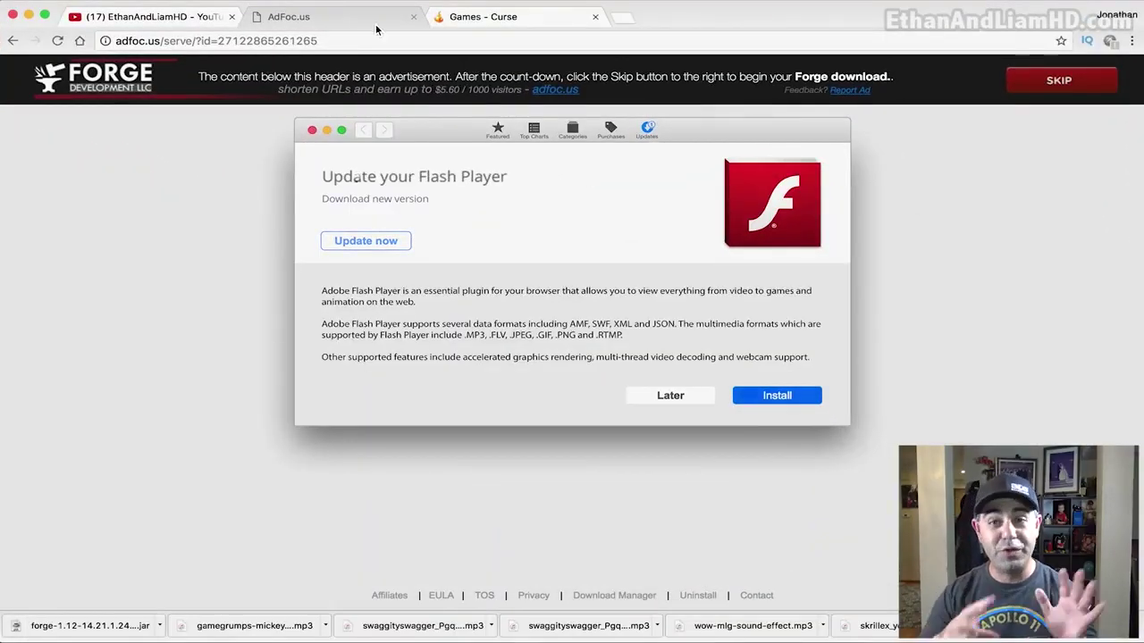
pyautogui.click(414, 18)
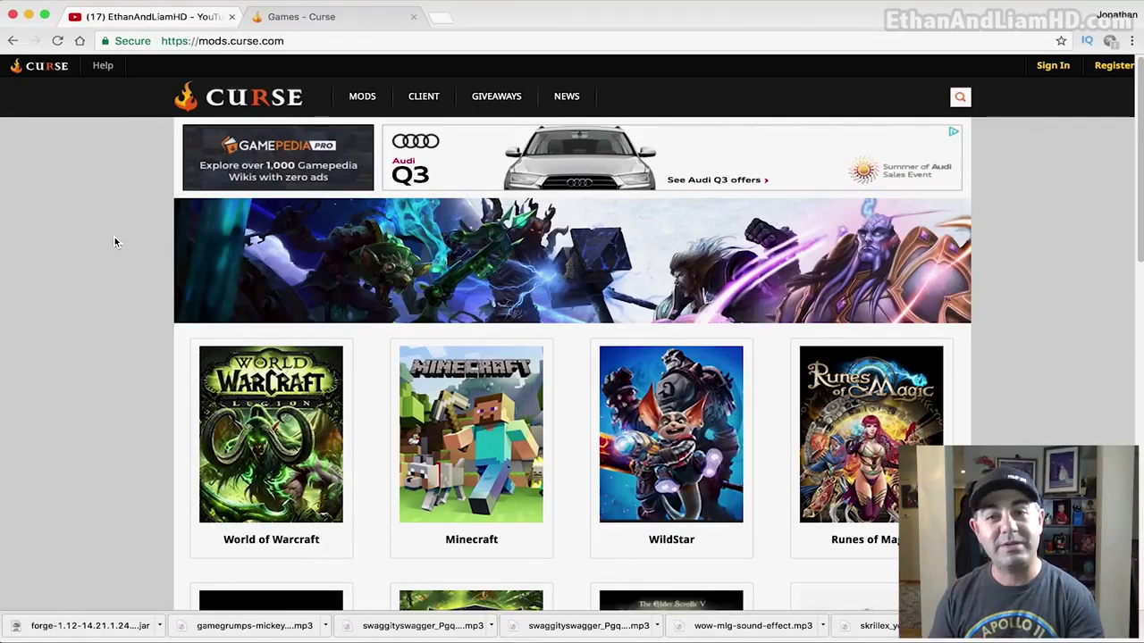
# Open the Minecraft mods listing on the Curse site and bring up its browsing filters.
pyautogui.moveTo(449, 484)
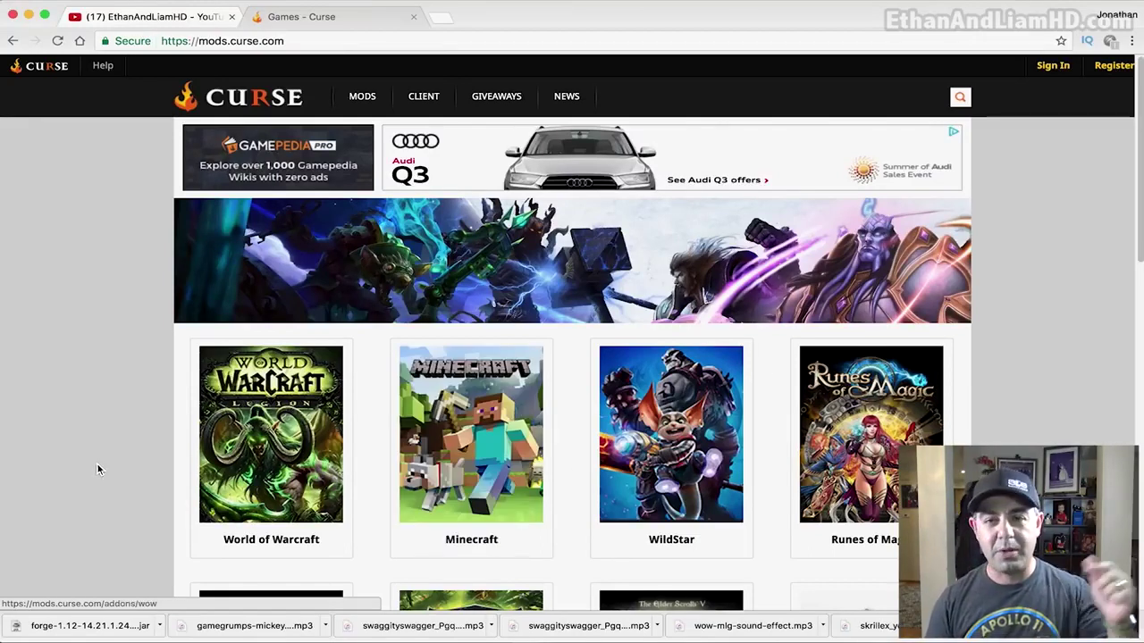
pyautogui.moveTo(471, 393)
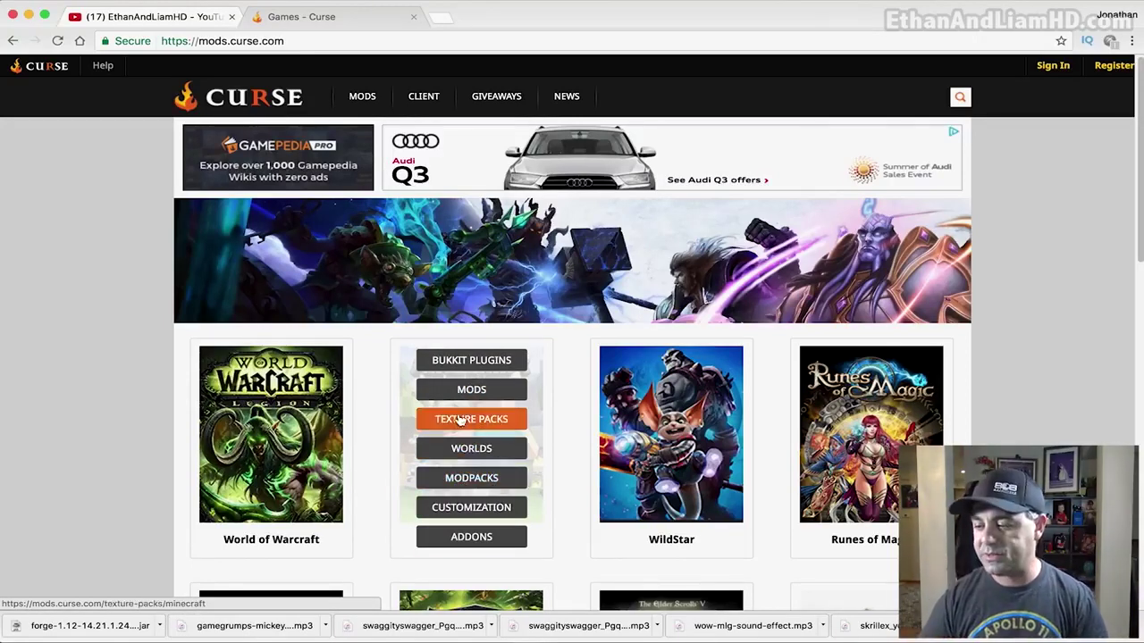
pyautogui.click(491, 397)
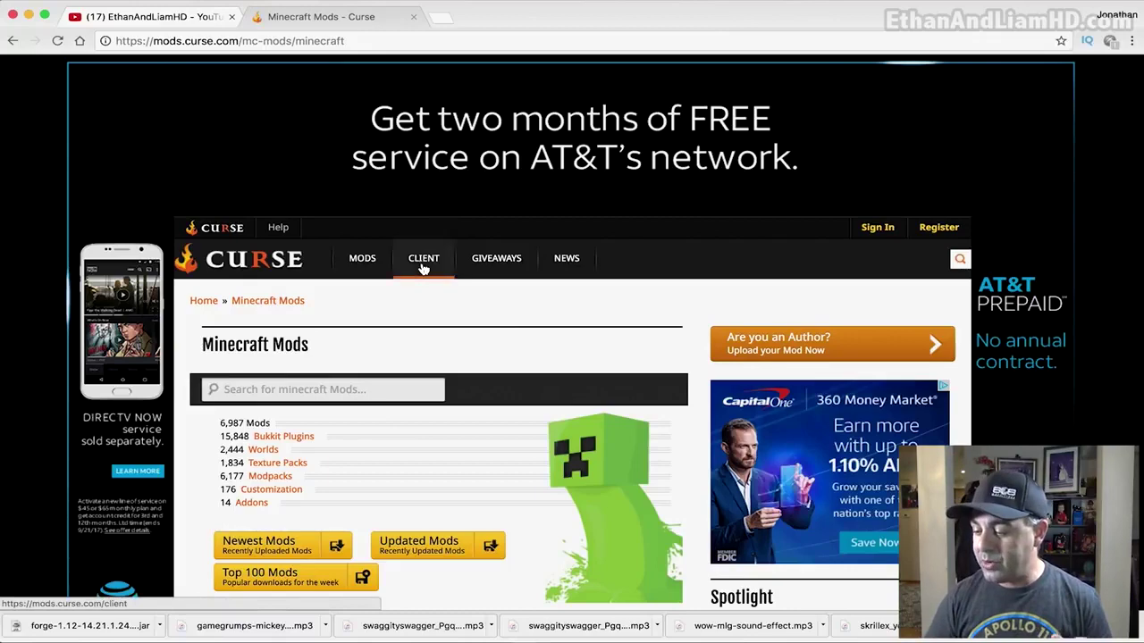
pyautogui.scroll(-4, 420, 264)
pyautogui.scroll(1, 423, 268)
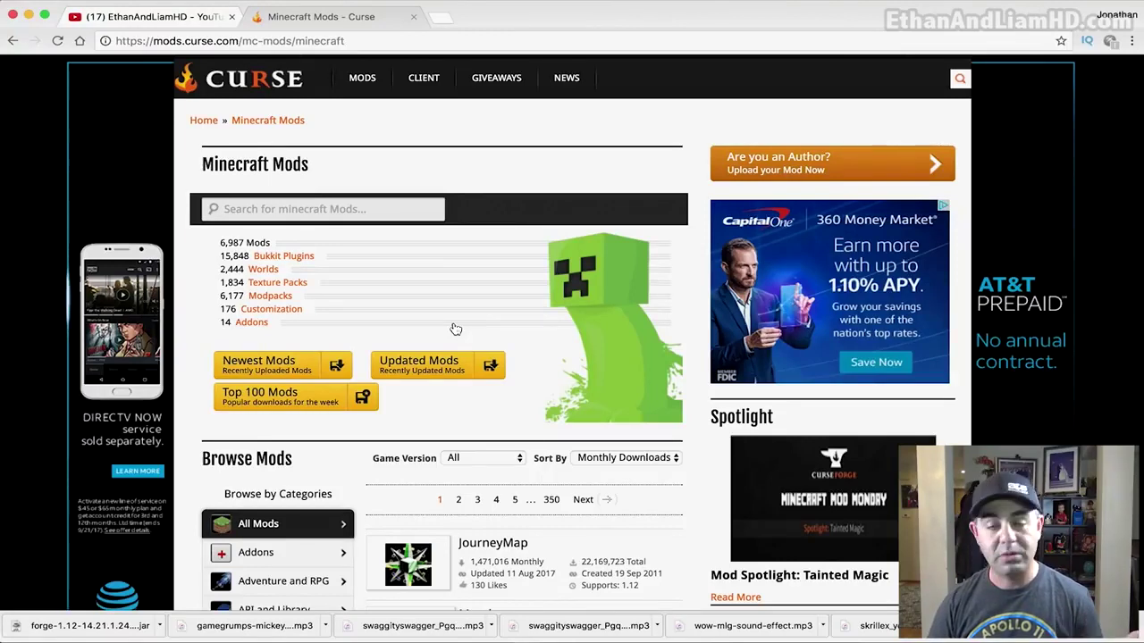
# Filter the Minecraft mods by game version 1.10.2 and switch the filter to 1.12.
pyautogui.click(517, 460)
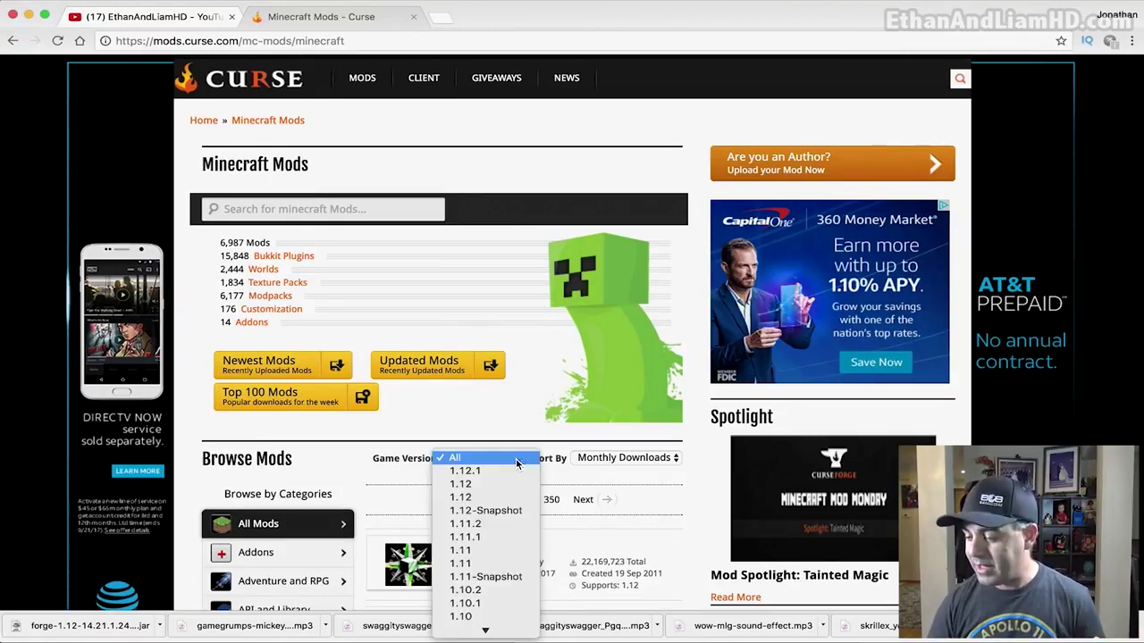
pyautogui.click(465, 590)
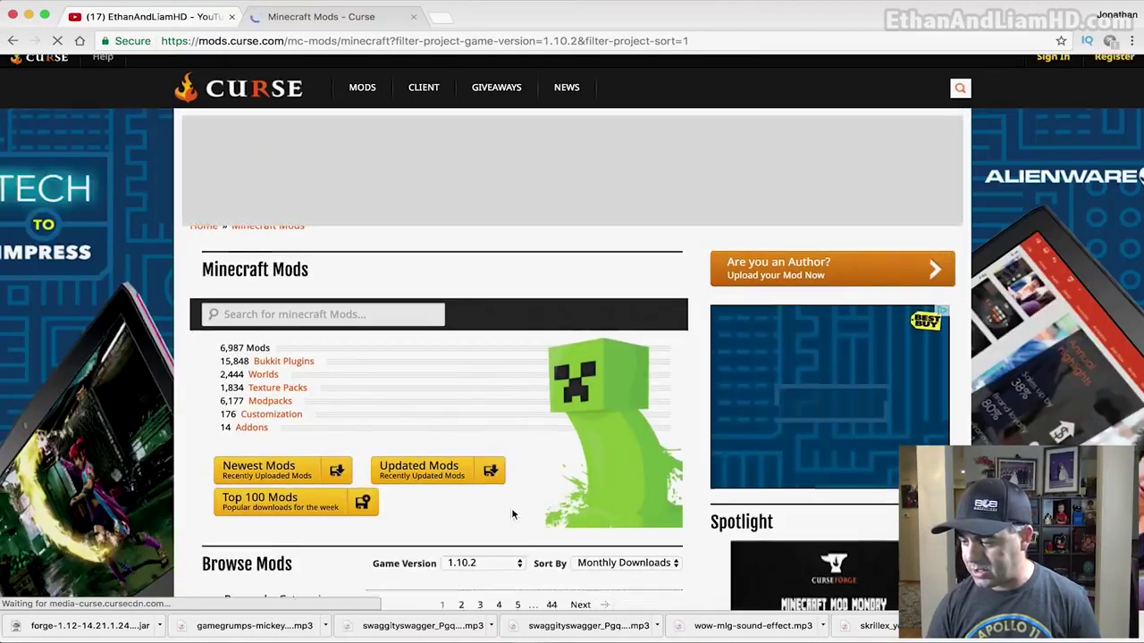
pyautogui.scroll(-2, 514, 527)
pyautogui.click(523, 481)
pyautogui.click(487, 376)
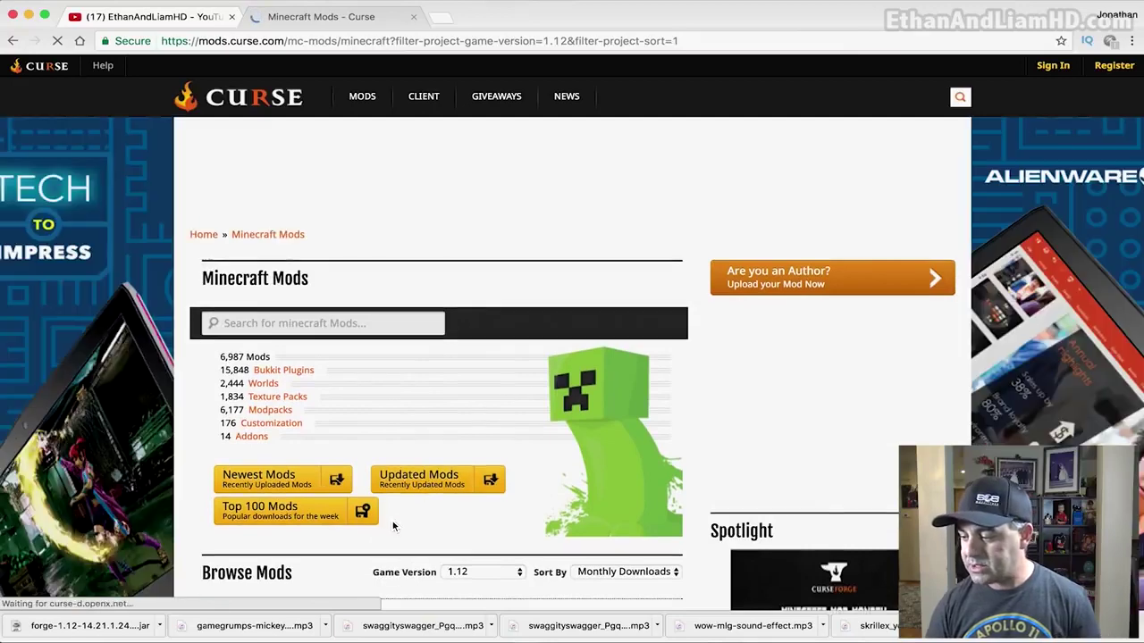
# View the Just Enough Items (JEI) mod page, return to the mod list and enlarge the mod's thumbnail image.
pyautogui.scroll(-5, 402, 523)
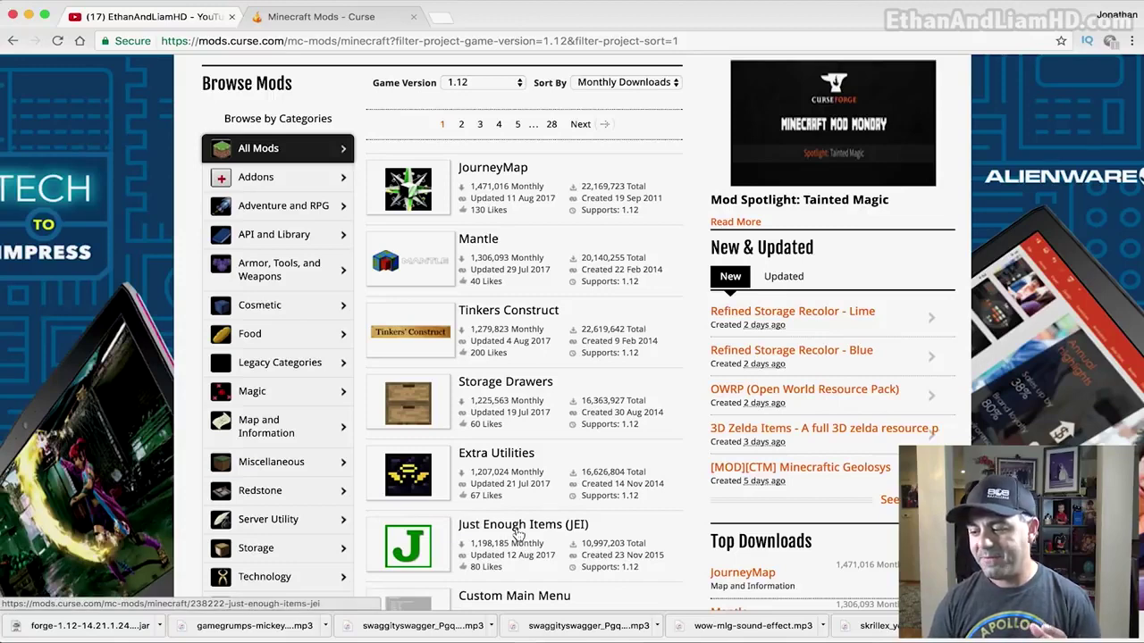
pyautogui.scroll(-2, 527, 482)
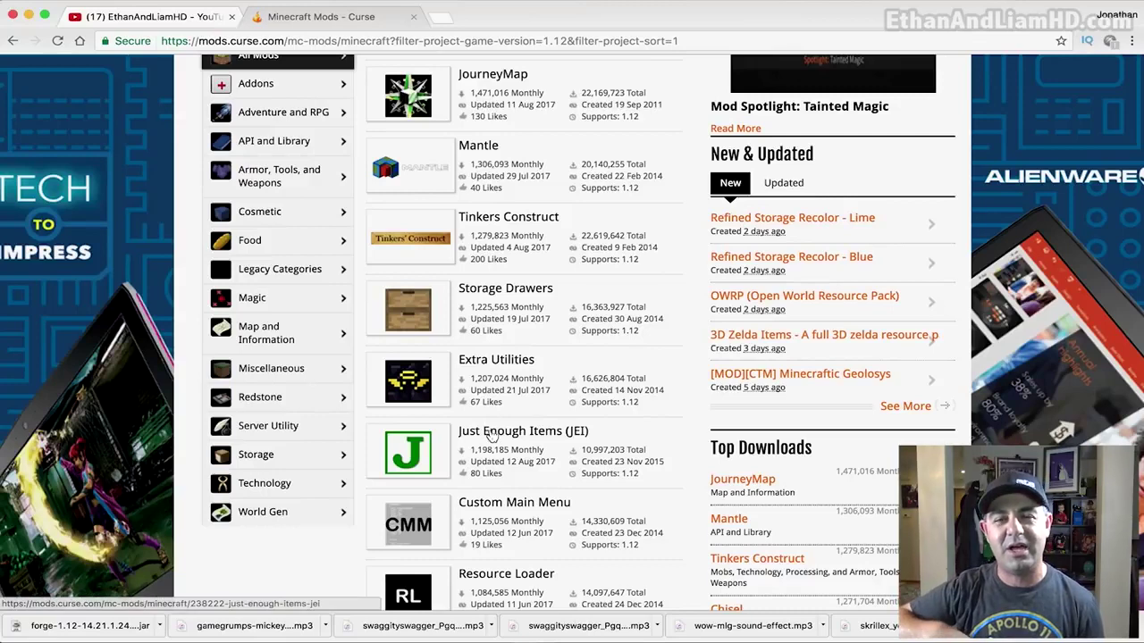
pyautogui.click(499, 432)
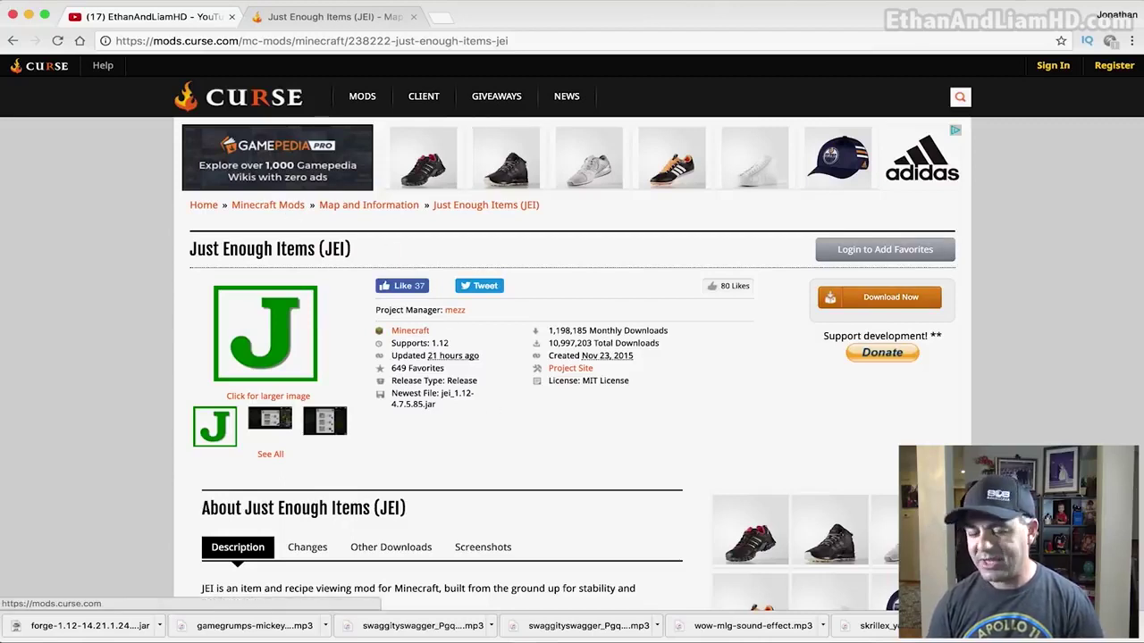
pyautogui.click(13, 41)
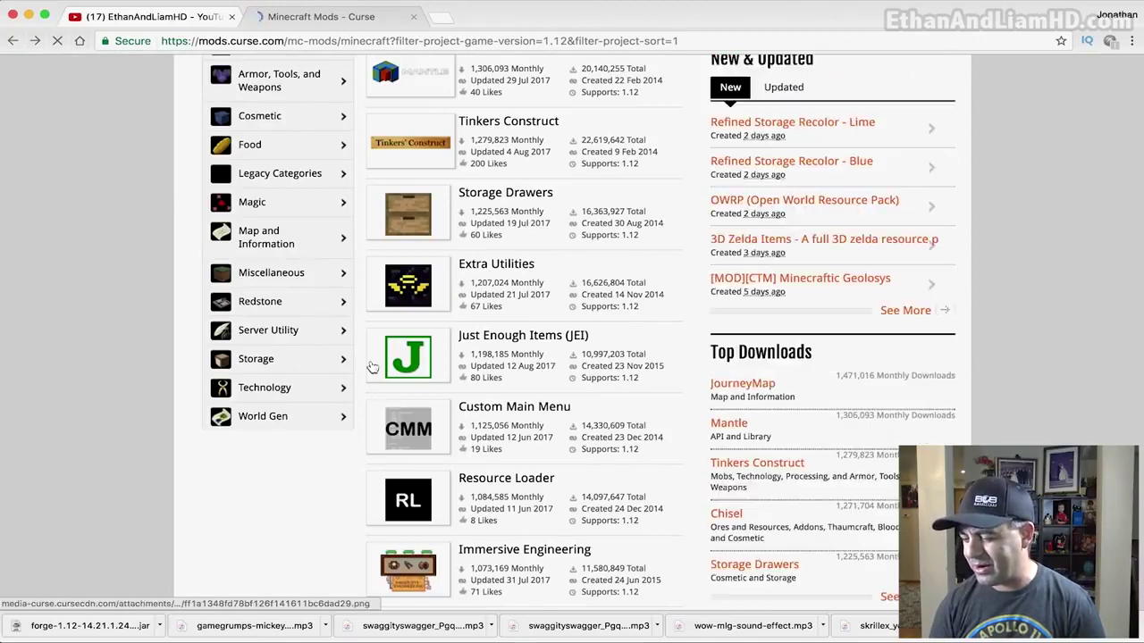
pyautogui.click(402, 362)
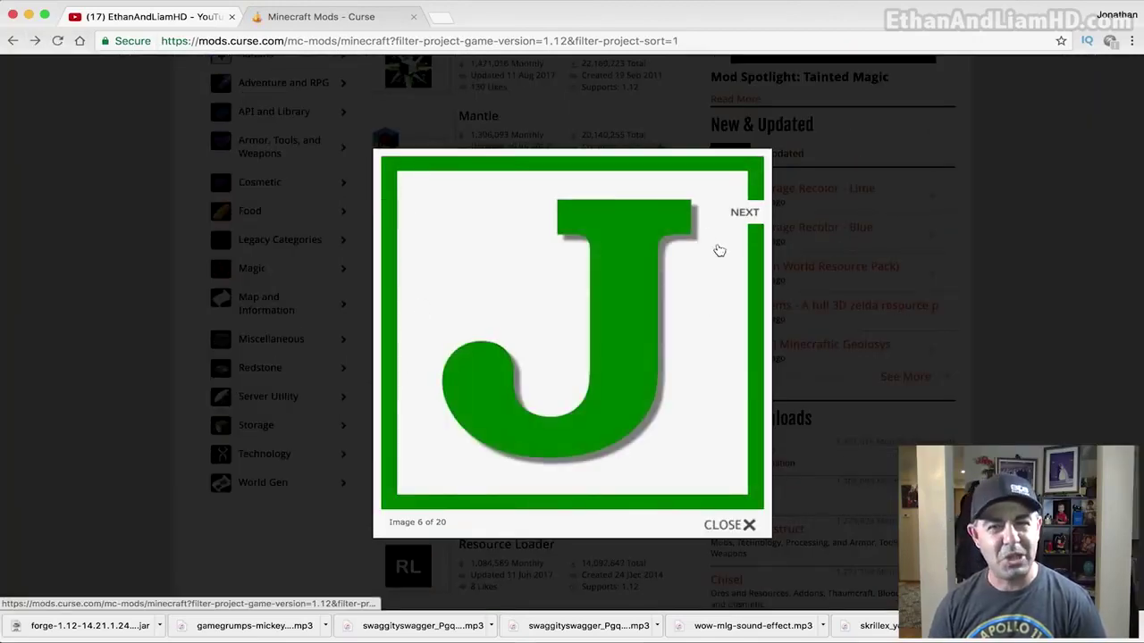
# Close the enlarged thumbnail, open the Just Enough Items (JEI) mod page and look through its description and FAQ.
pyautogui.click(738, 525)
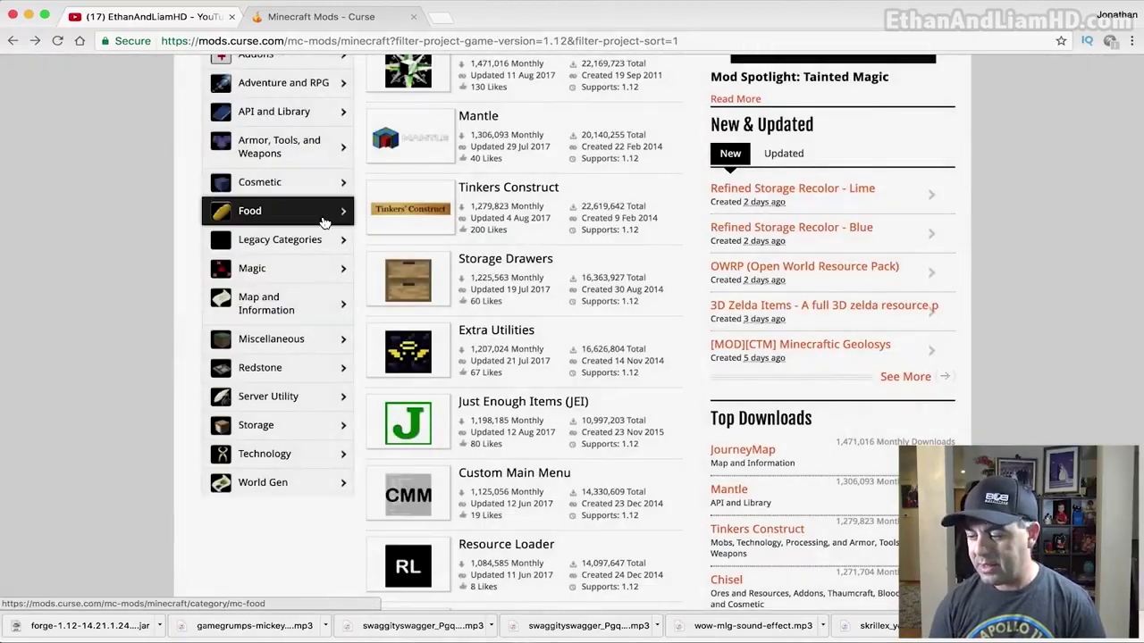
pyautogui.scroll(-1, 502, 393)
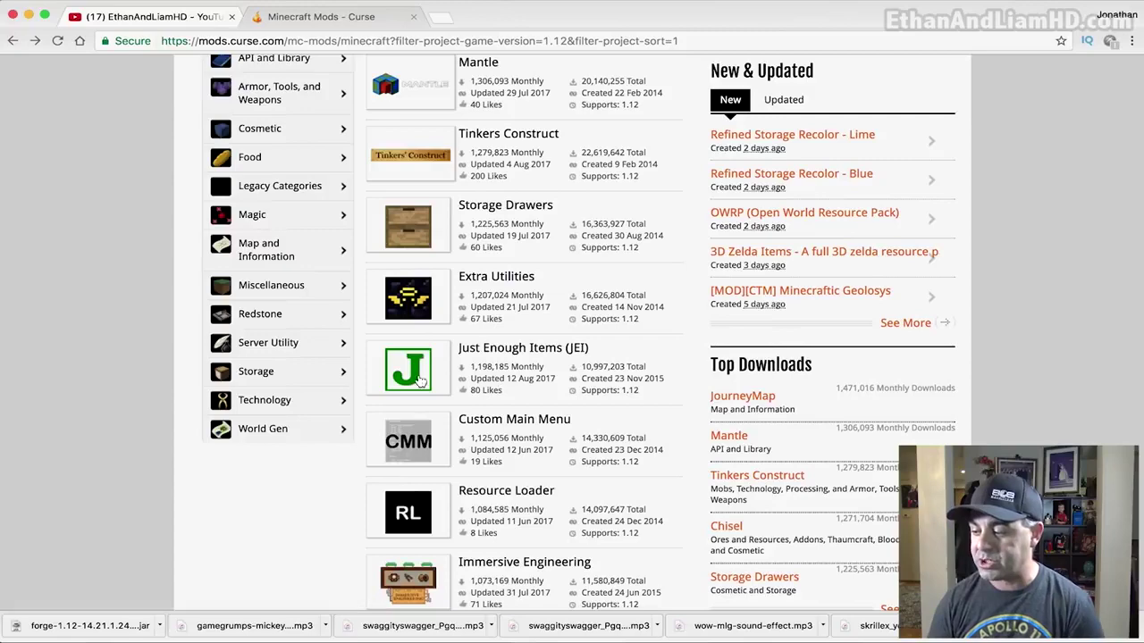
pyautogui.click(496, 351)
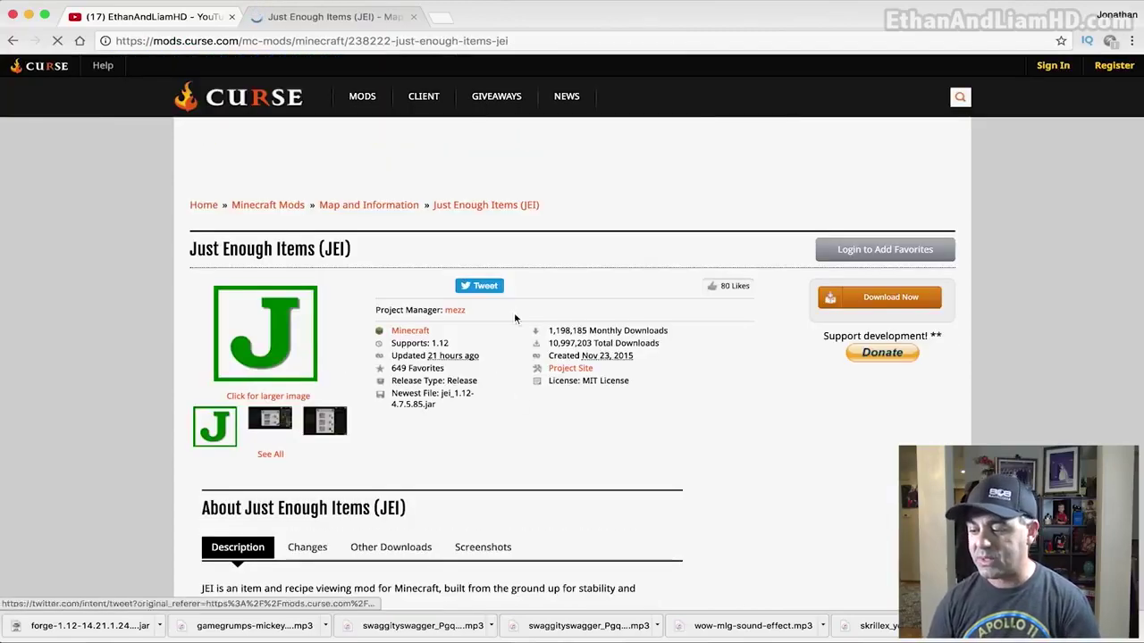
pyautogui.scroll(-15, 550, 304)
pyautogui.scroll(-5, 550, 308)
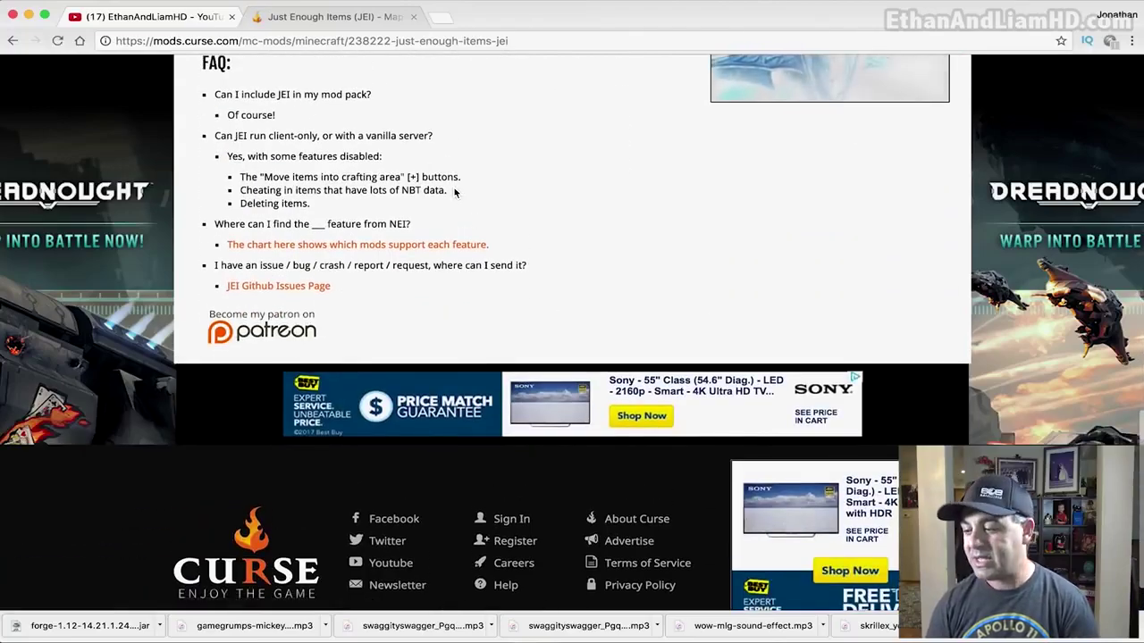
pyautogui.scroll(10, 454, 192)
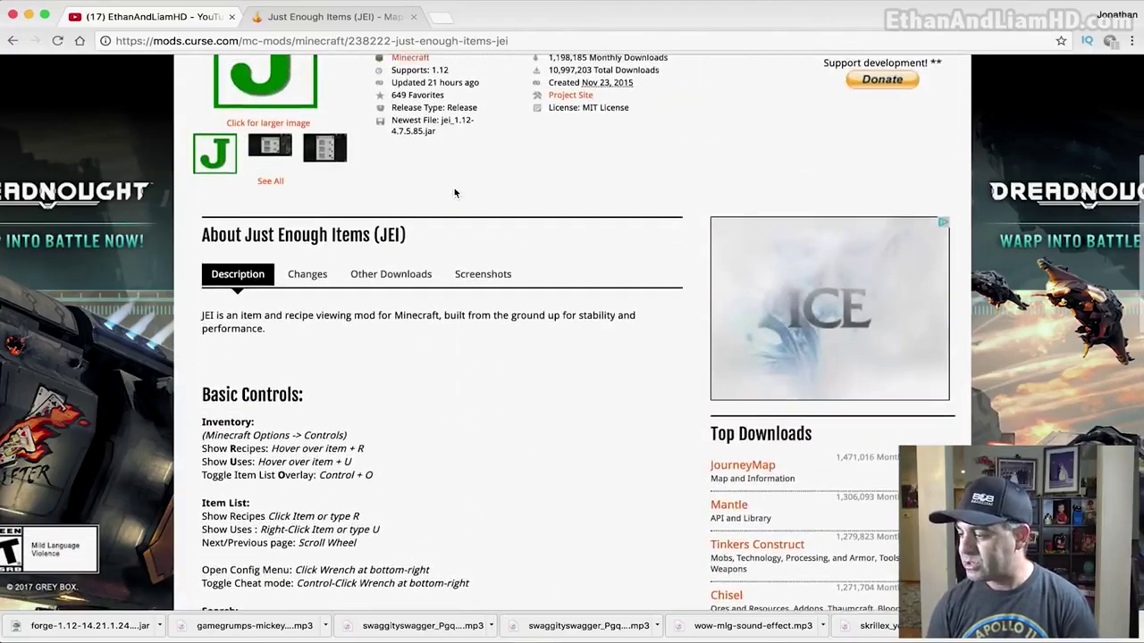
pyautogui.scroll(3, 453, 192)
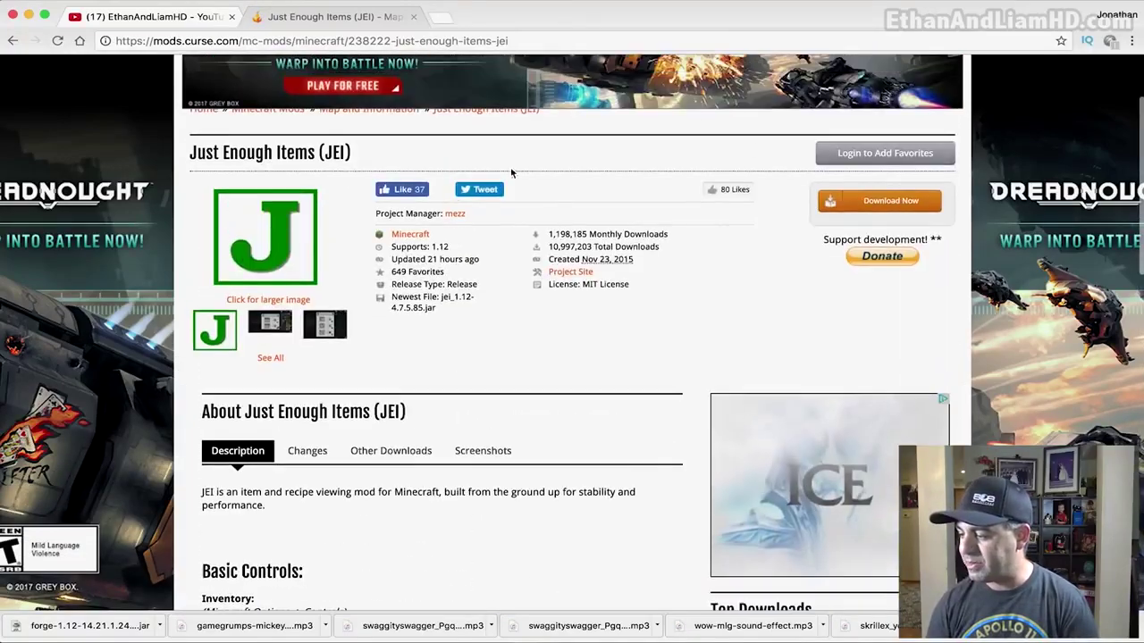
# Download jei_1.12-4.7.5.85.jar, keep the file despite the safety warning, and return to the 1.12 mod list.
pyautogui.click(894, 204)
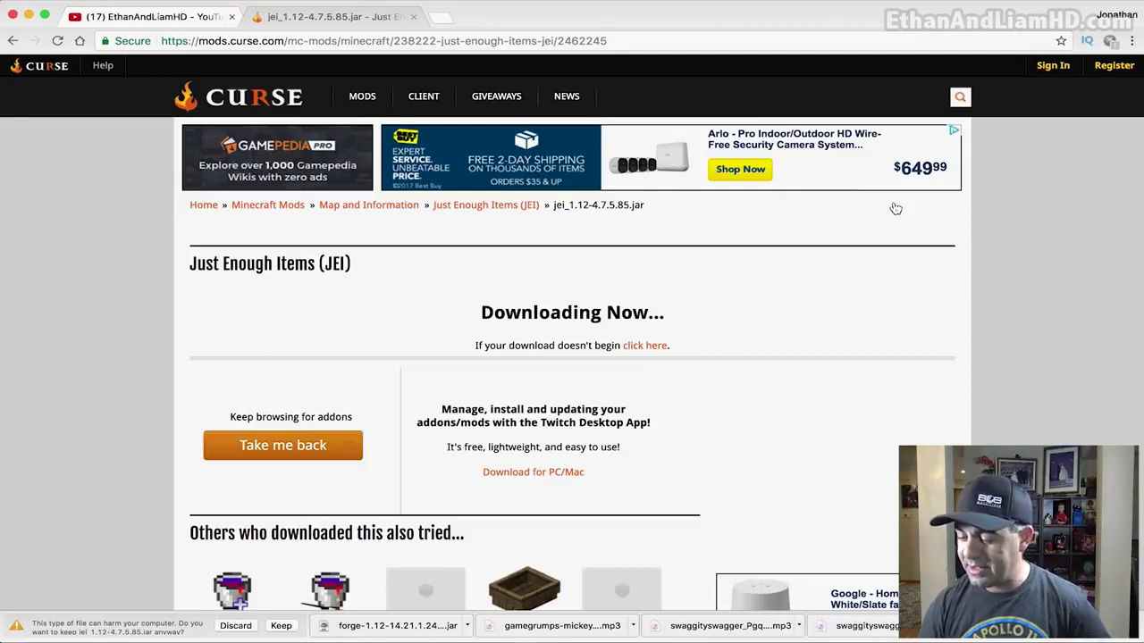
pyautogui.click(280, 626)
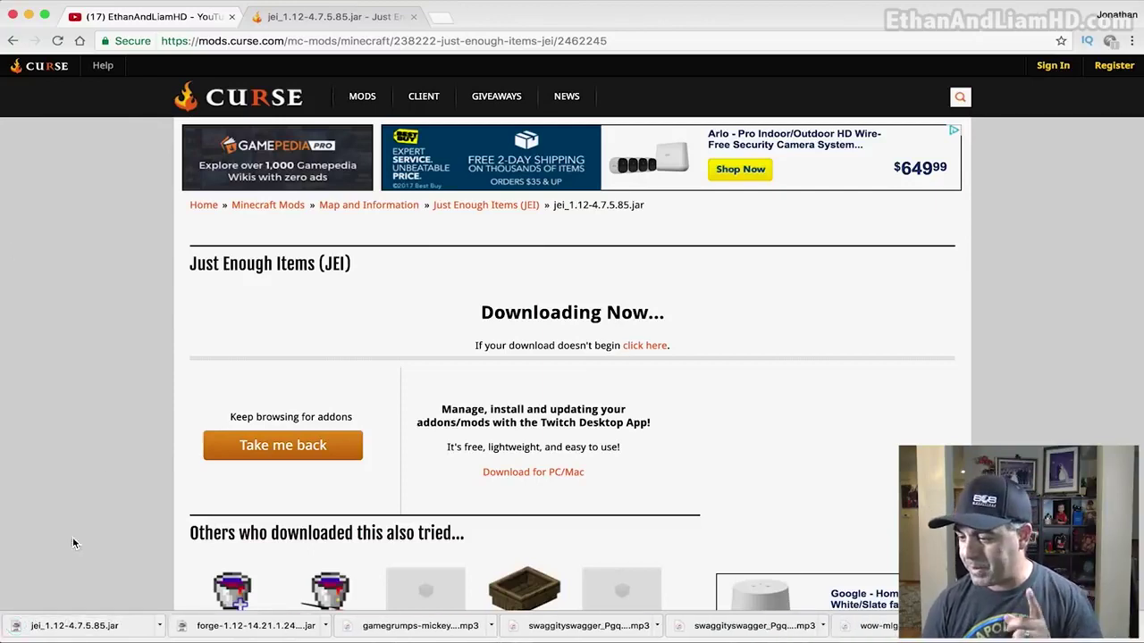
pyautogui.click(14, 42)
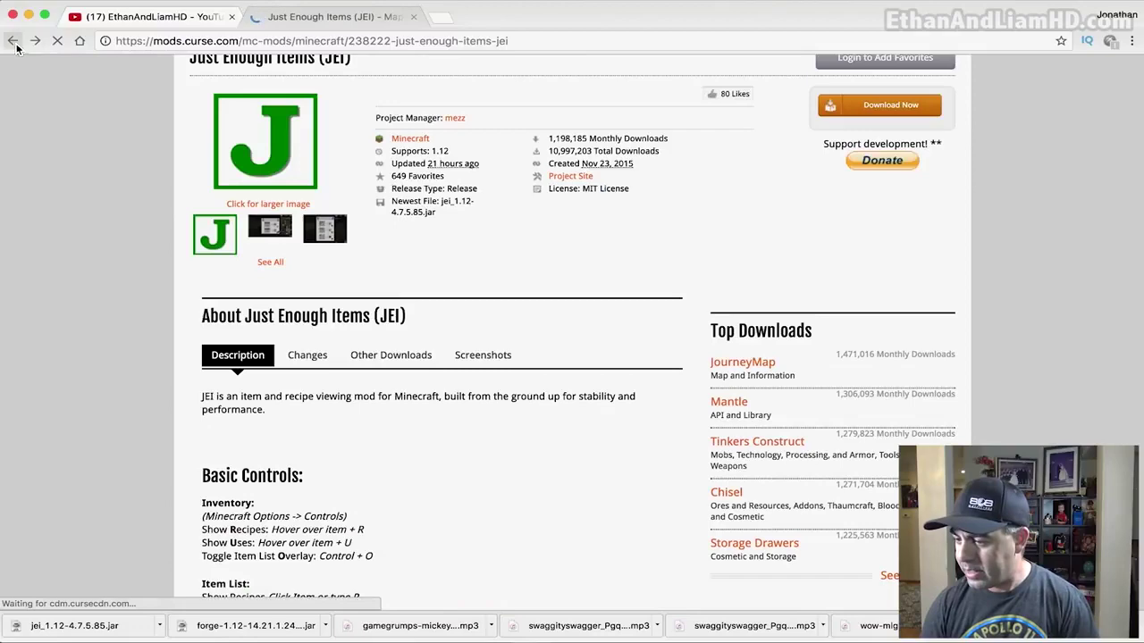
pyautogui.click(13, 41)
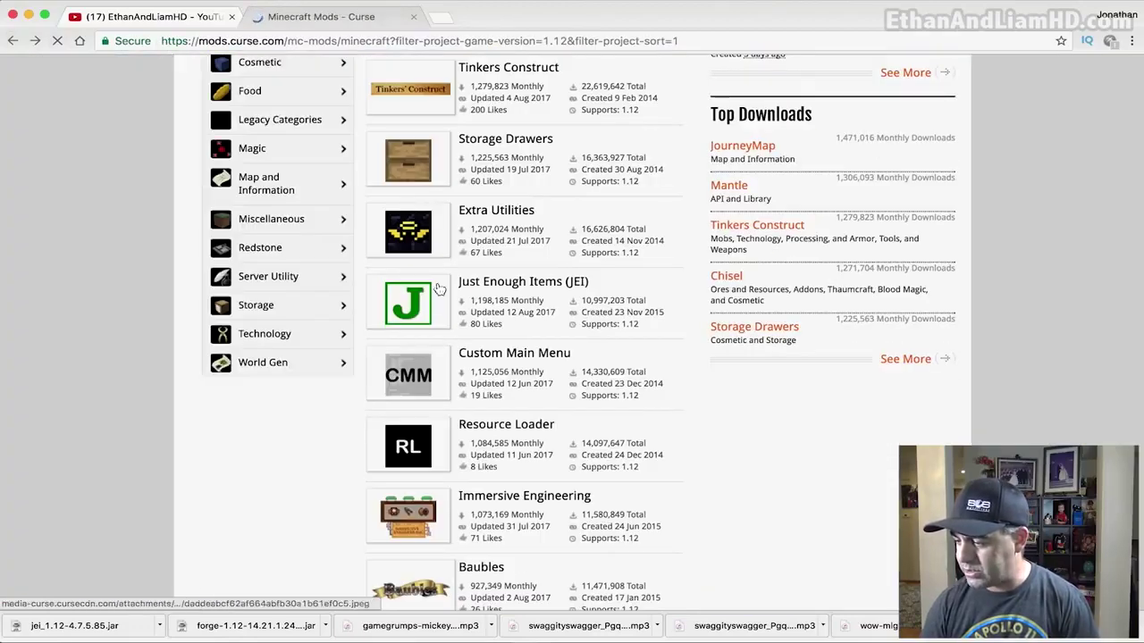
# Open the Tinkers Construct mod page and read through its description and Getting Started section.
pyautogui.click(384, 294)
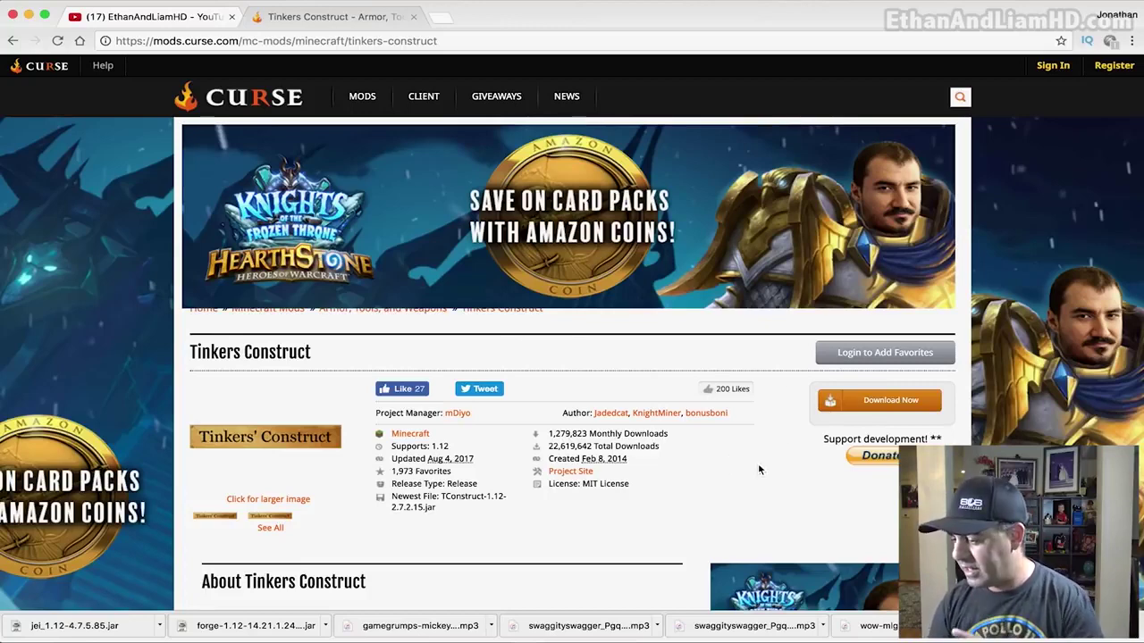
pyautogui.scroll(-4, 440, 490)
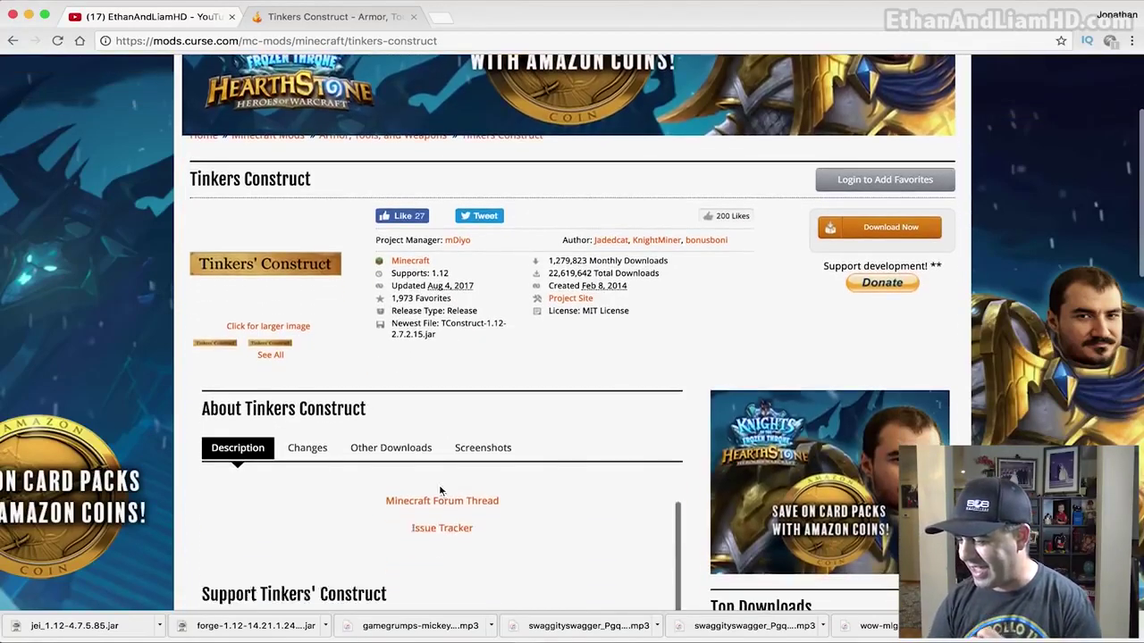
pyautogui.scroll(-4, 552, 324)
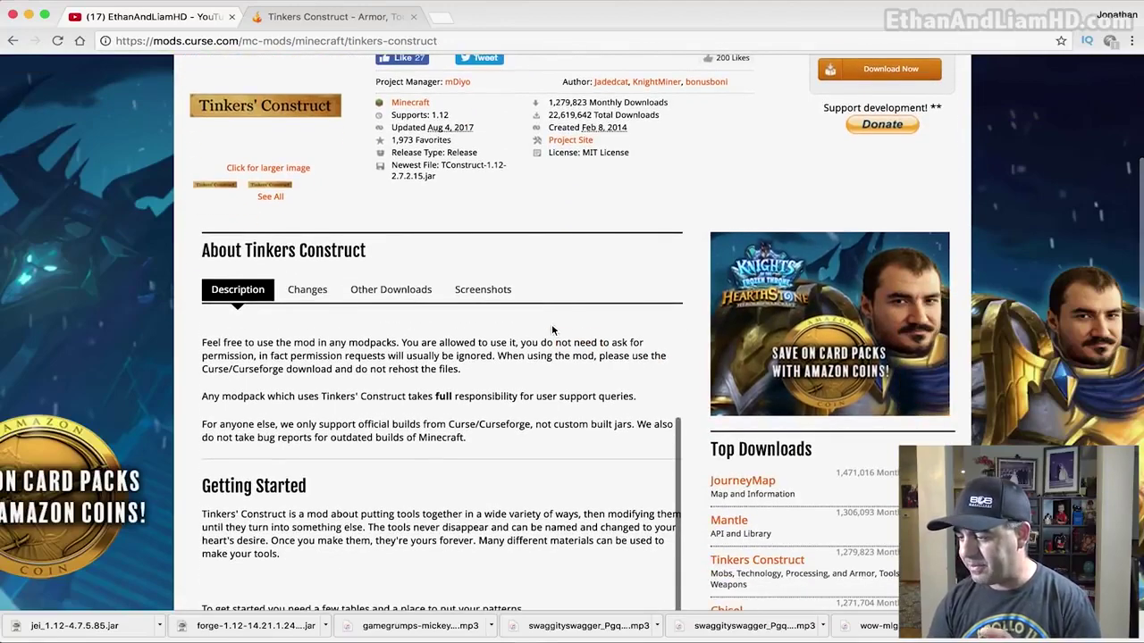
pyautogui.scroll(-6, 633, 365)
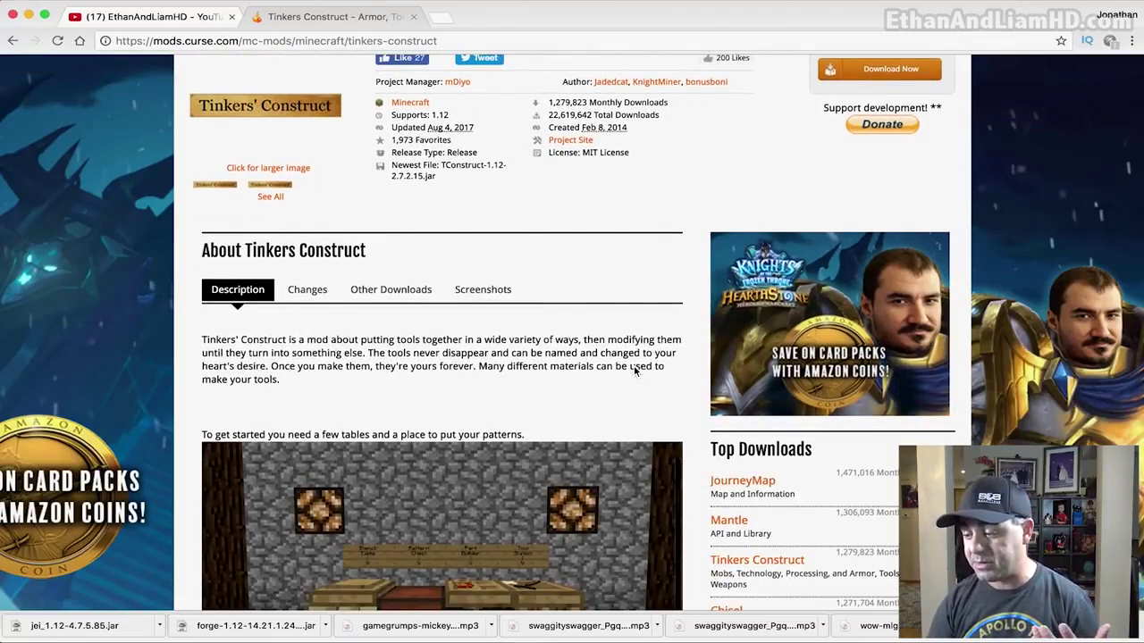
pyautogui.scroll(-10, 636, 371)
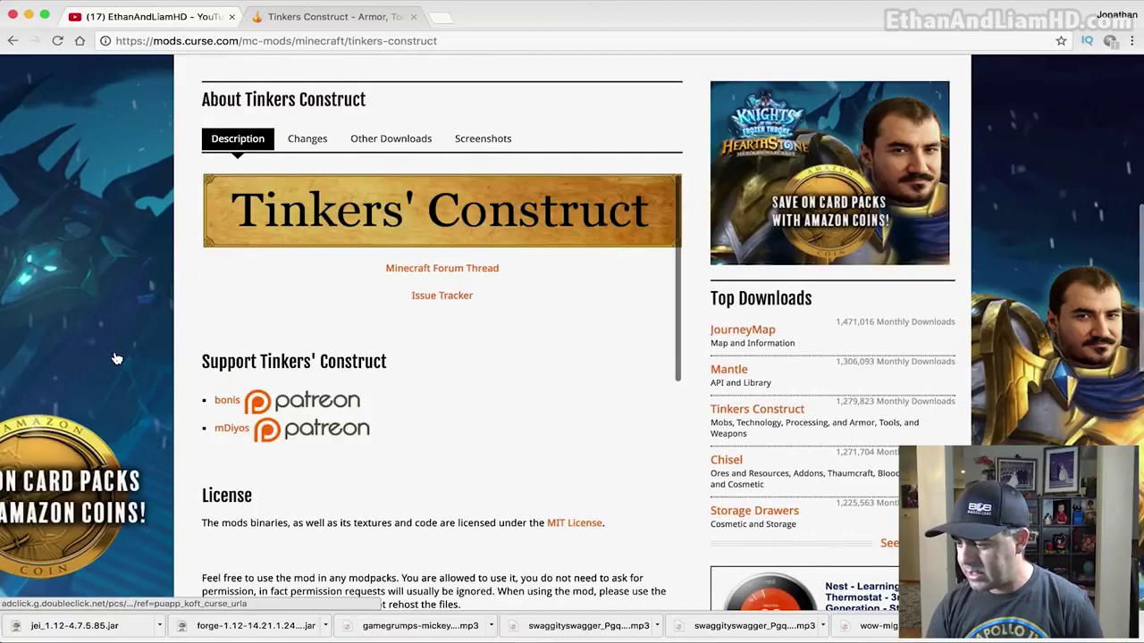
pyautogui.scroll(-8, 116, 358)
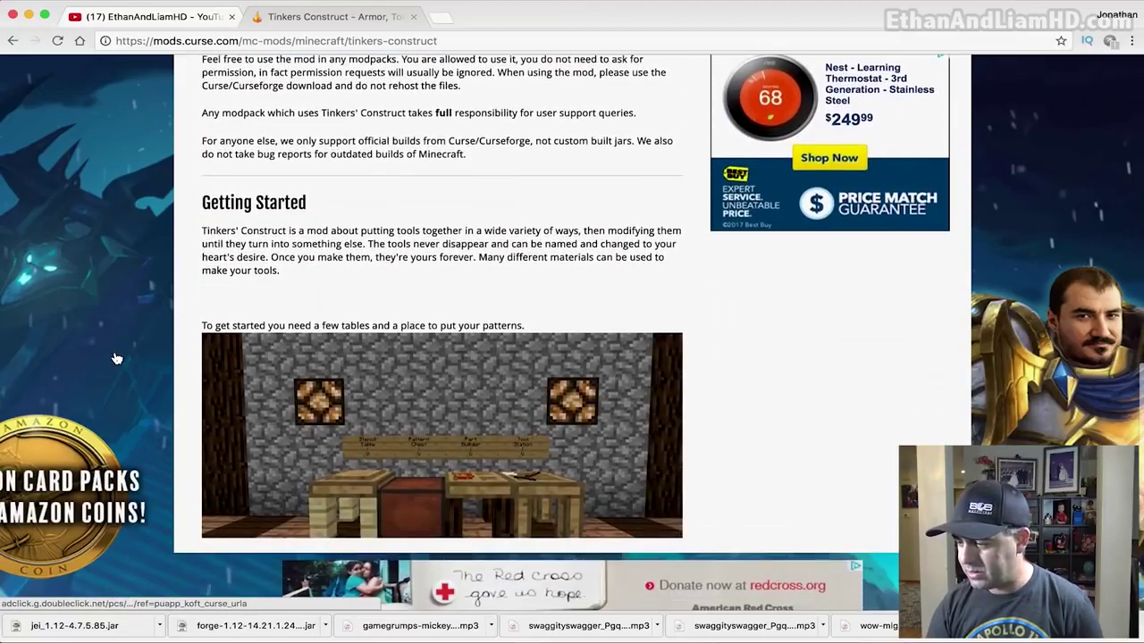
pyautogui.scroll(-5, 116, 358)
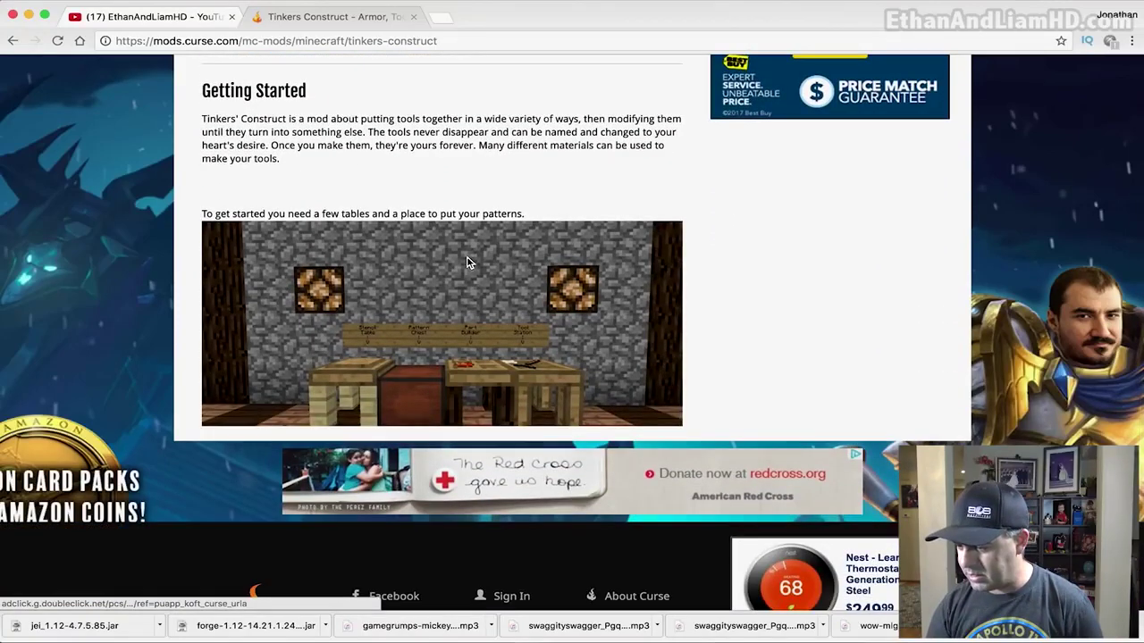
pyautogui.scroll(-3, 465, 258)
pyautogui.press('Home')
# Download and keep TConstruct-1.12-2.7.2.15.jar, and return to the 1.12 mod list.
pyautogui.click(874, 401)
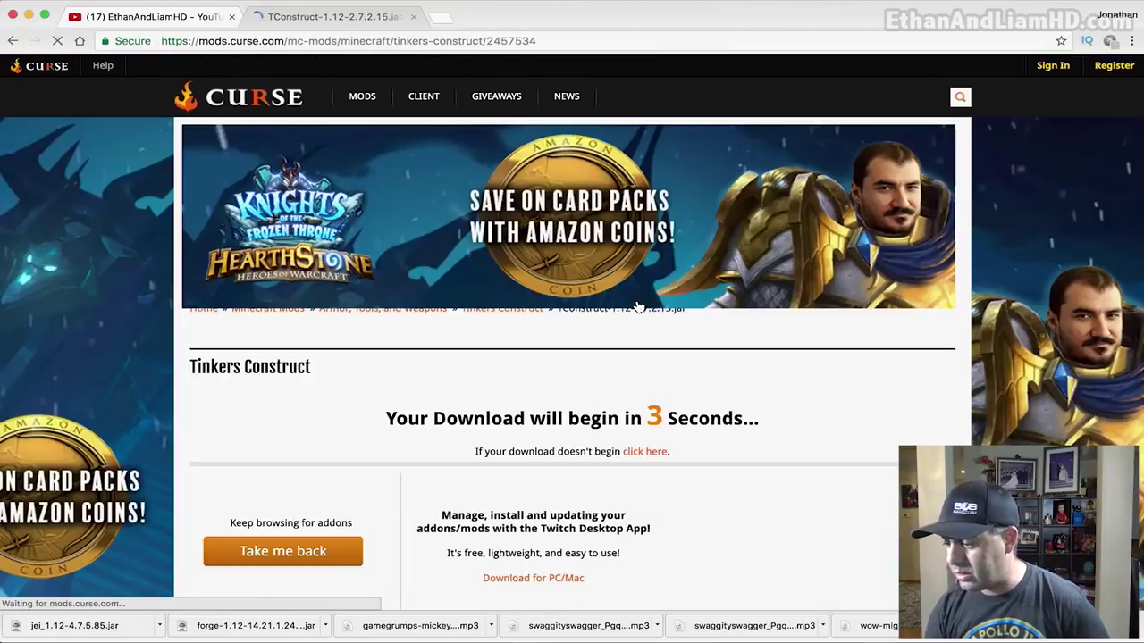
pyautogui.click(280, 625)
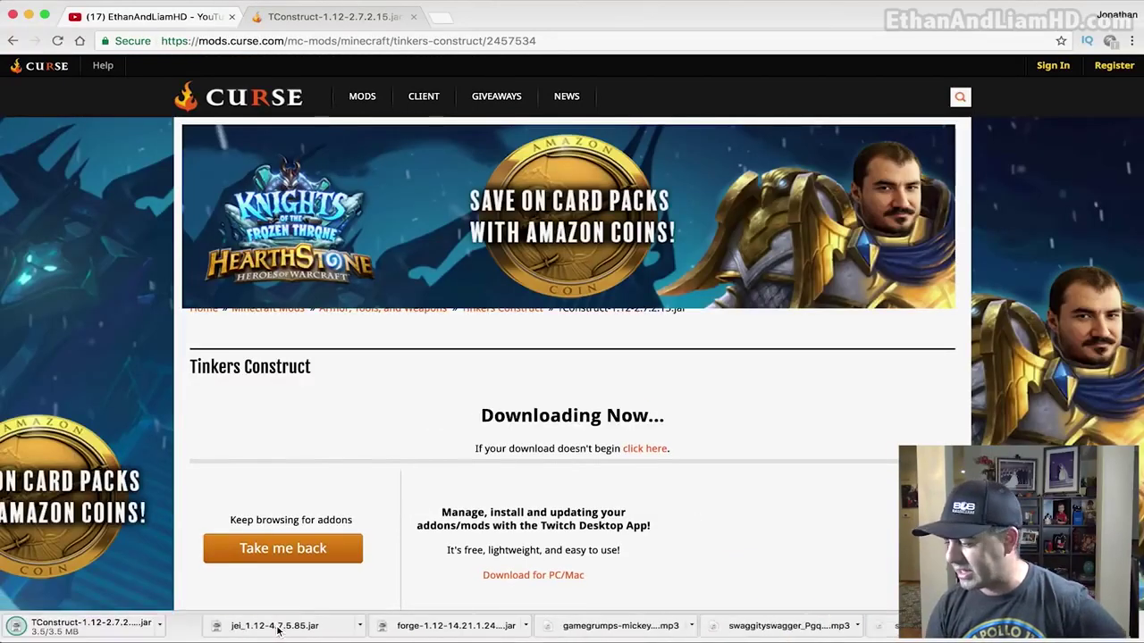
pyautogui.click(13, 41)
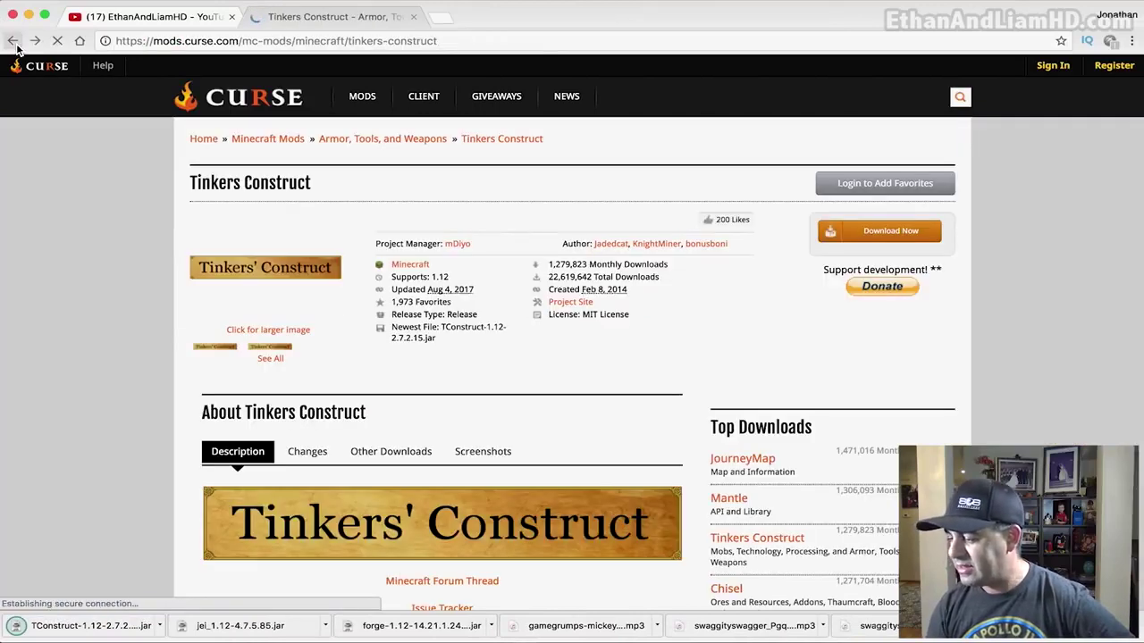
pyautogui.click(13, 41)
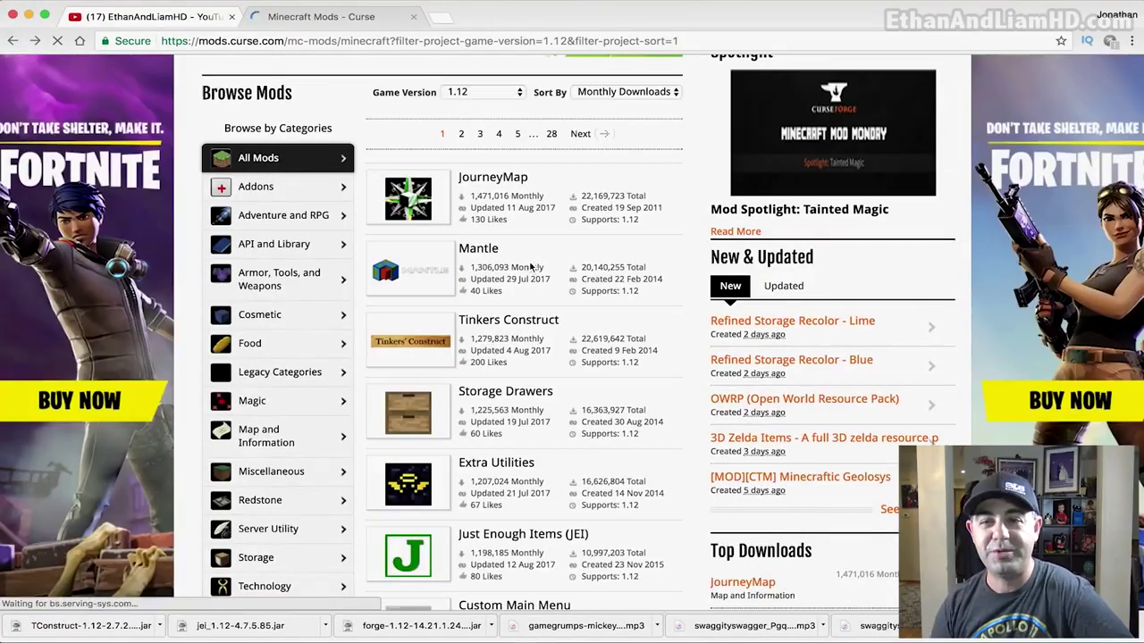
# Open the Mantle mod page, then download and keep Mantle-1.12-1.3.1.18.jar.
pyautogui.click(385, 268)
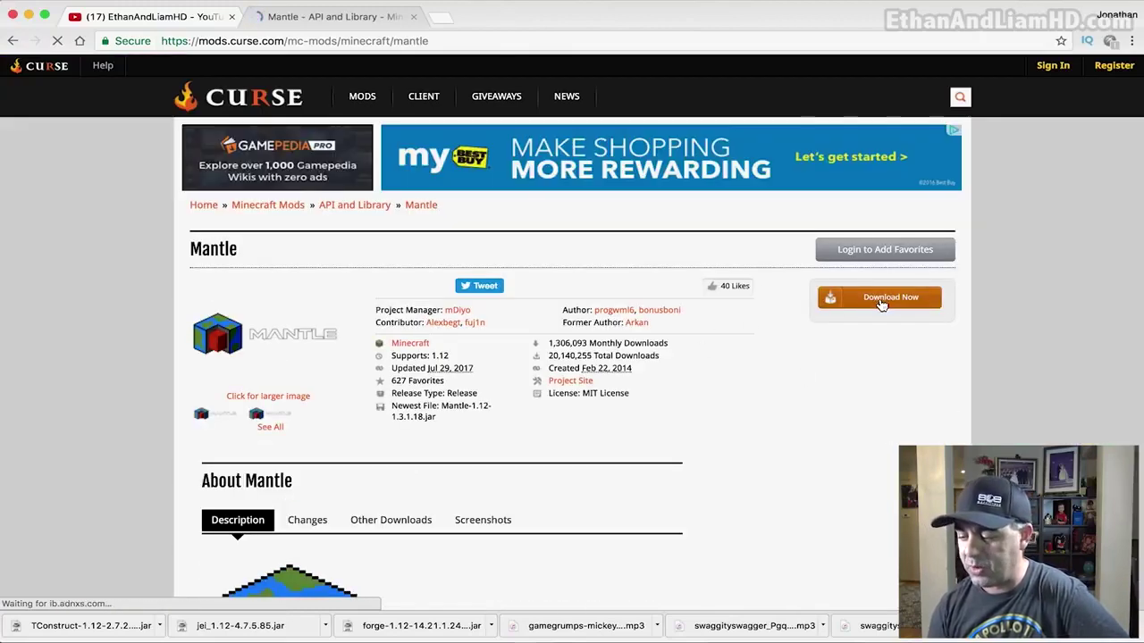
pyautogui.click(881, 299)
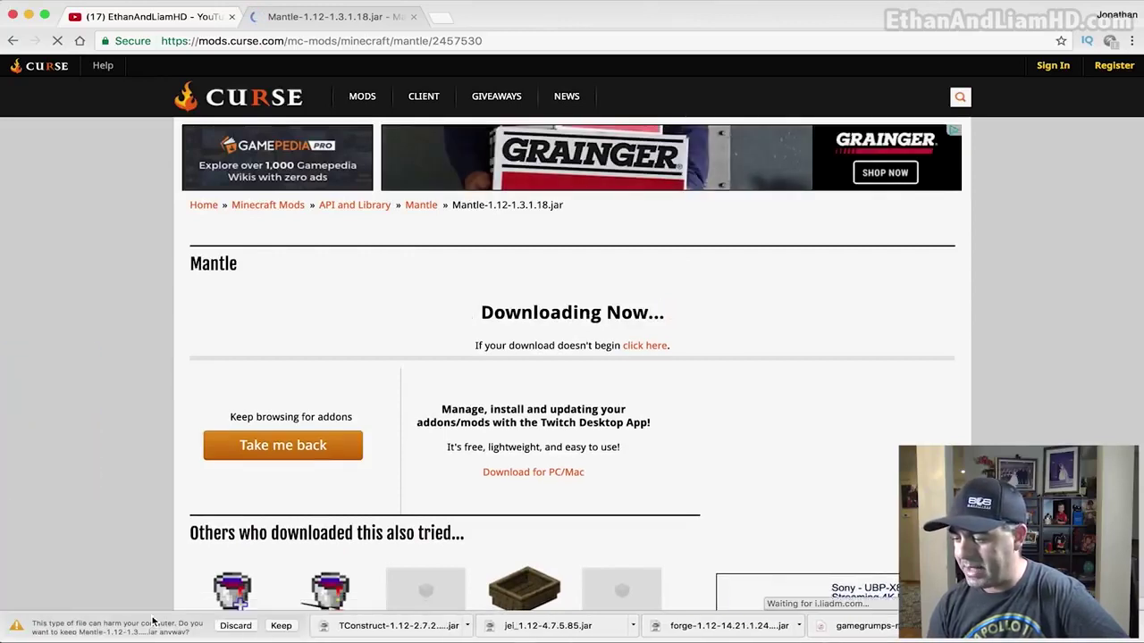
pyautogui.click(281, 625)
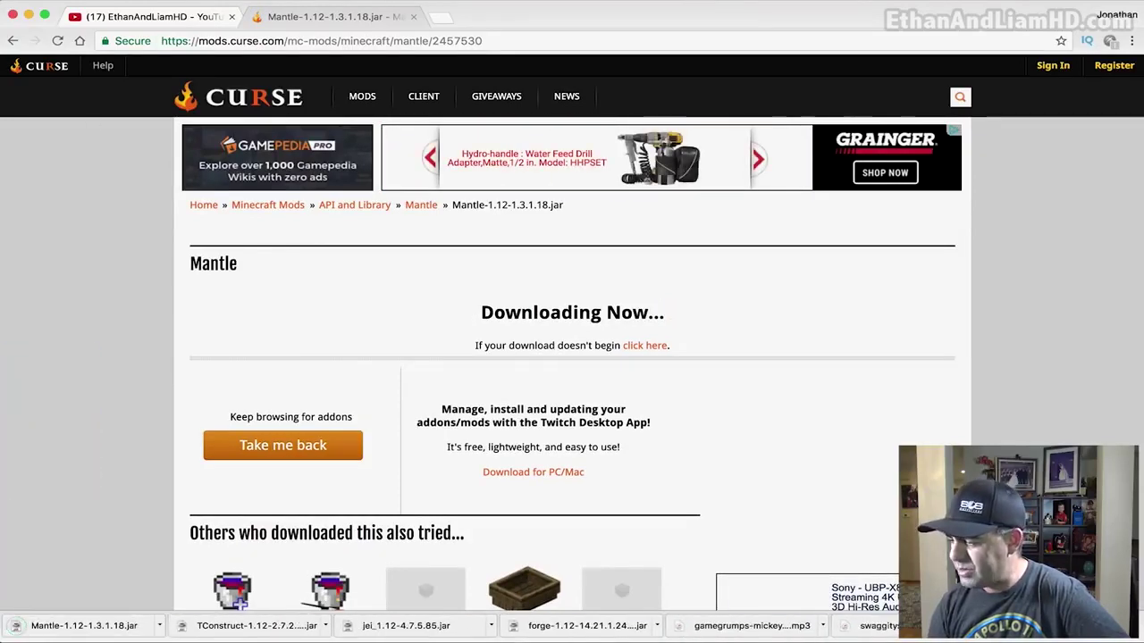
# Minimize Chrome and move the Mantle, TConstruct and JEI jar files from the Downloads folder to the desktop, closing the Finder window.
pyautogui.click(29, 15)
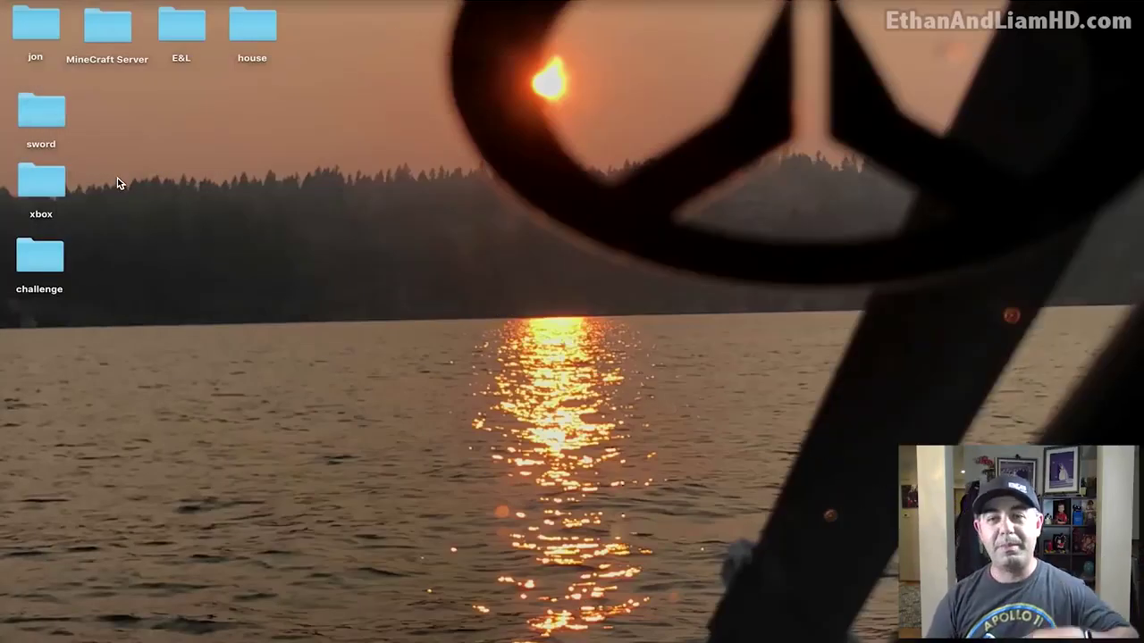
pyautogui.click(52, 627)
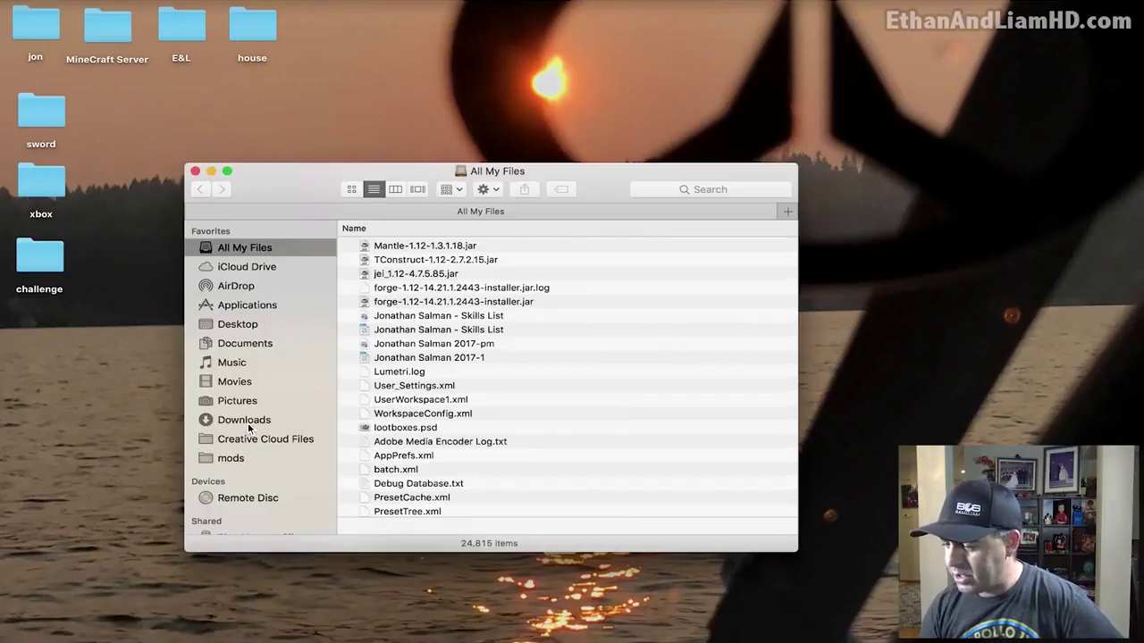
pyautogui.click(249, 421)
pyautogui.click(413, 247)
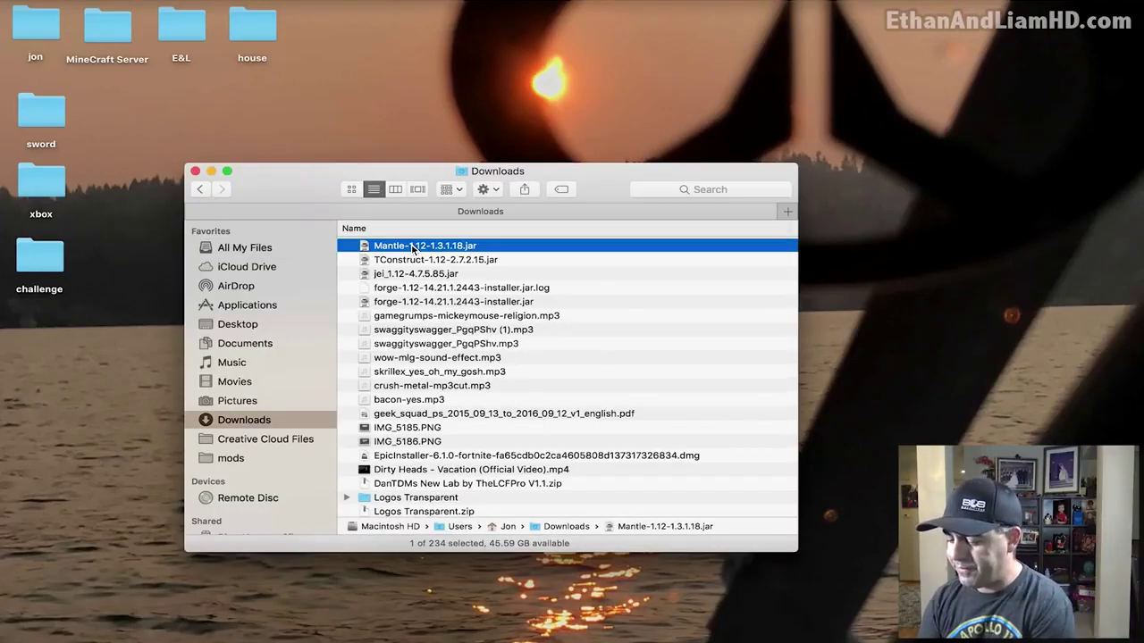
pyautogui.keyDown('shift'); pyautogui.click(422, 277); pyautogui.keyUp('shift')
pyautogui.moveTo(422, 277); pyautogui.dragTo(38, 408)
pyautogui.click(194, 171)
# Go to the ~/Library/Application Support/minecraft folder and move its existing mods folder out to the desktop.
pyautogui.click(260, 341)
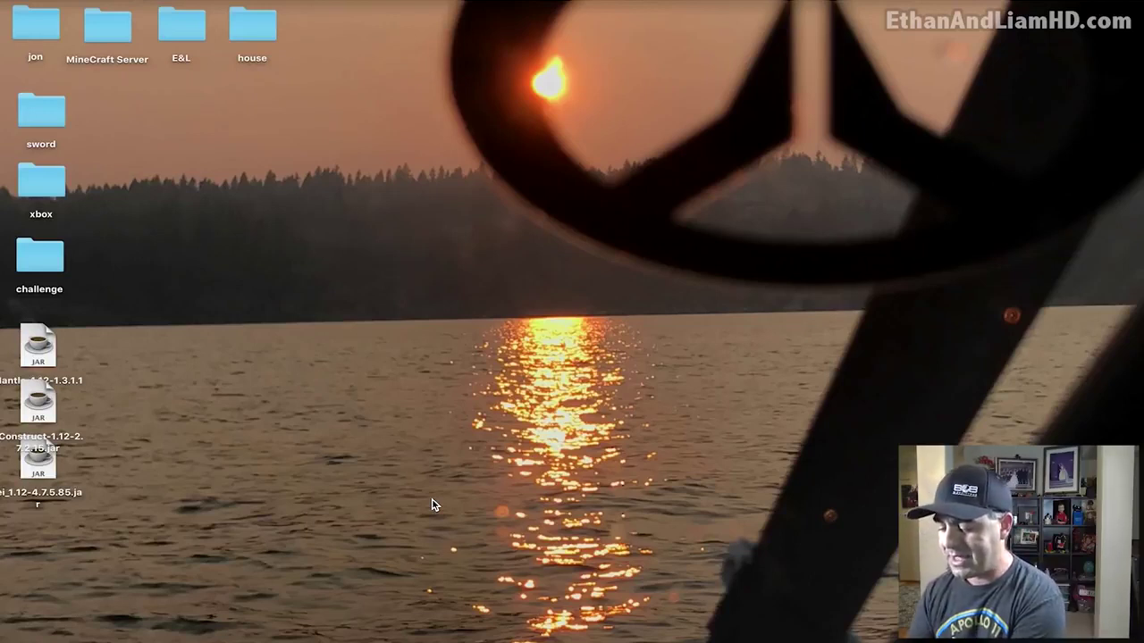
pyautogui.press('super+shift+g')
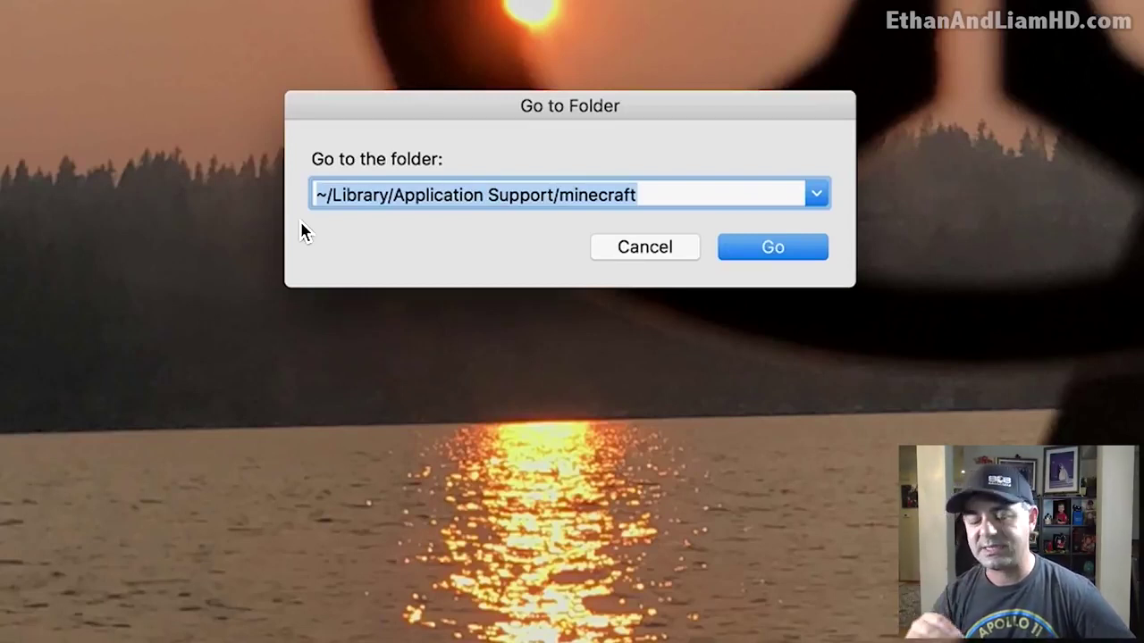
pyautogui.click(798, 252)
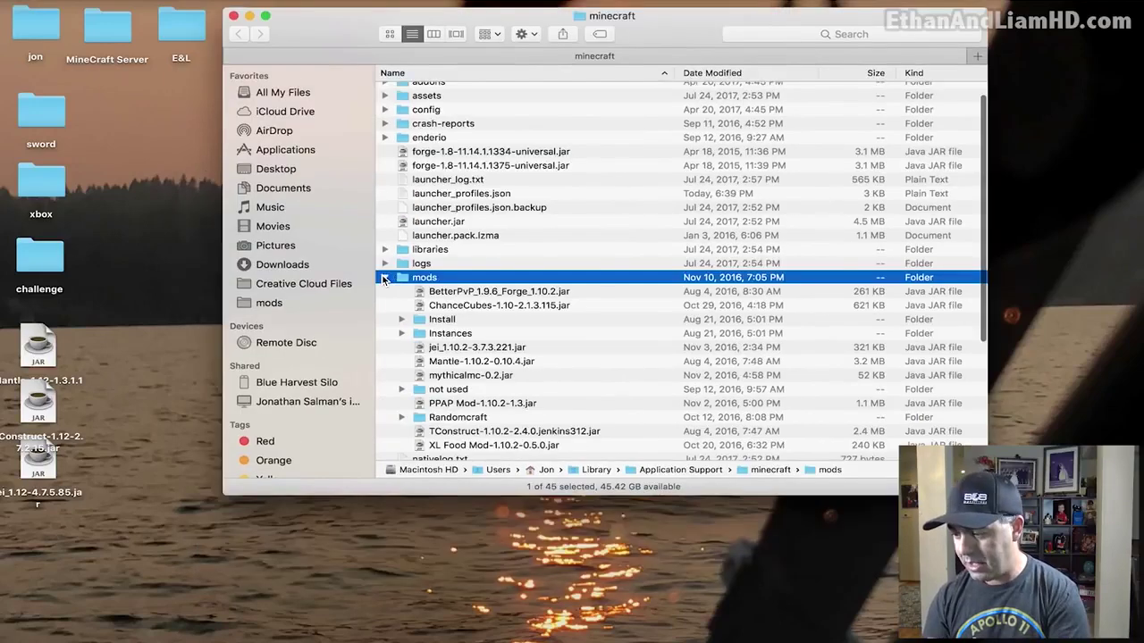
pyautogui.click(385, 278)
pyautogui.moveTo(404, 283); pyautogui.dragTo(138, 154)
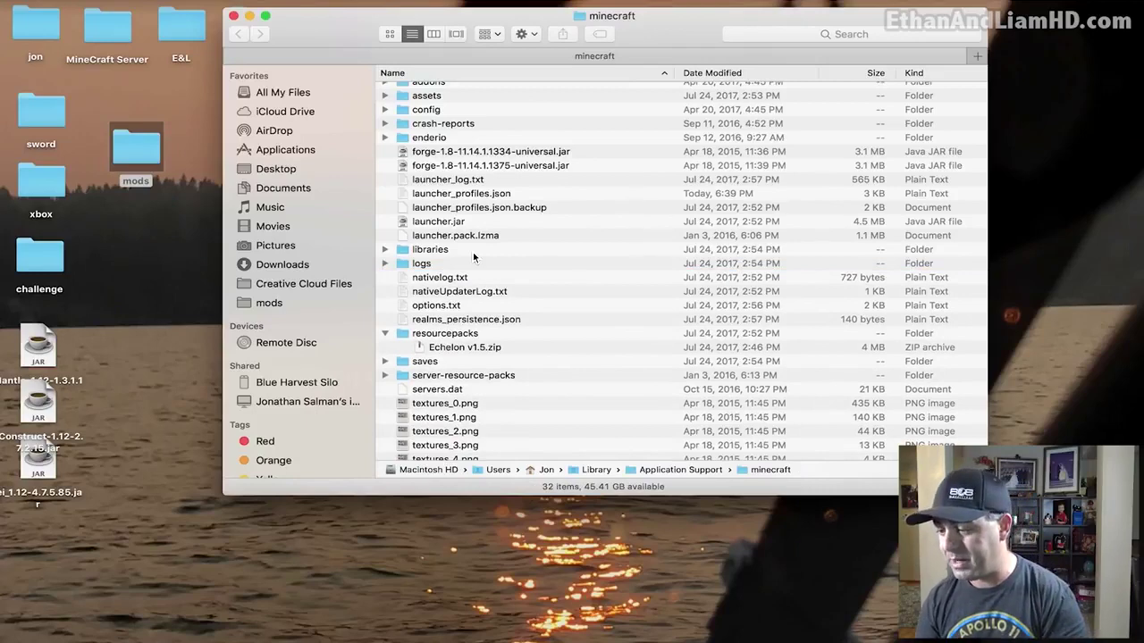
pyautogui.moveTo(144, 148); pyautogui.dragTo(127, 117)
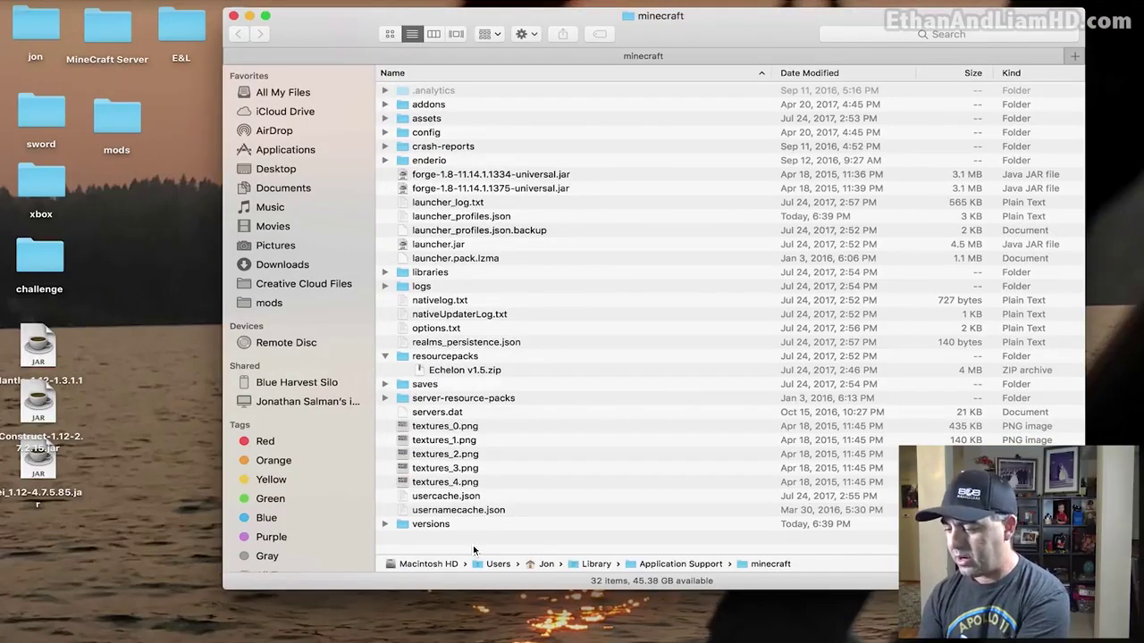
# Create a new folder named mods inside the minecraft folder.
pyautogui.rightClick(474, 550)
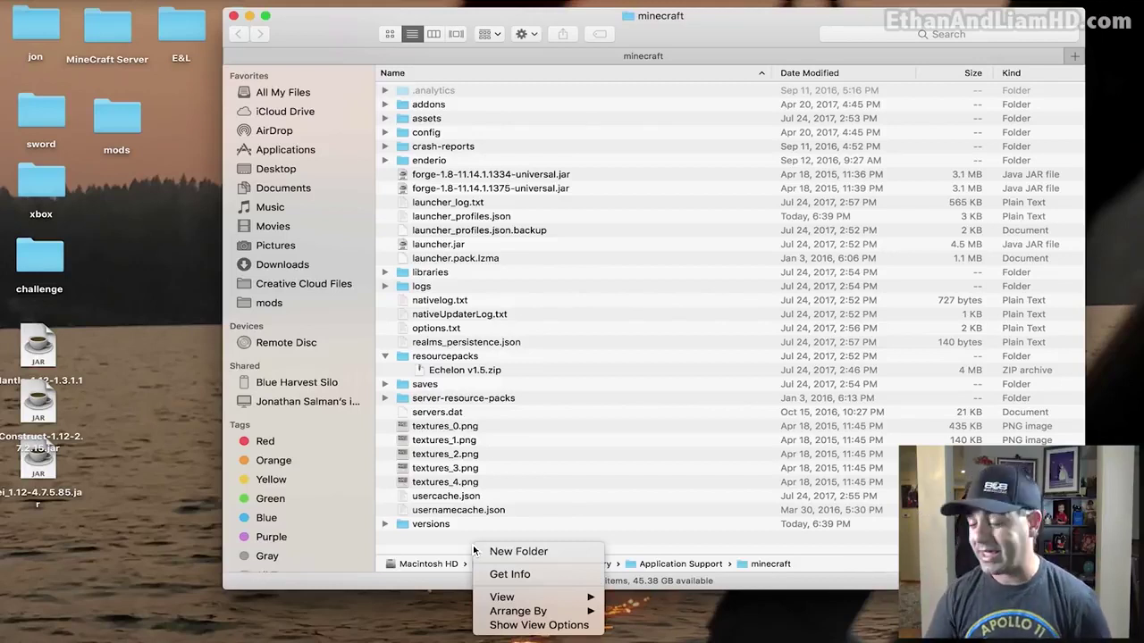
pyautogui.click(536, 552)
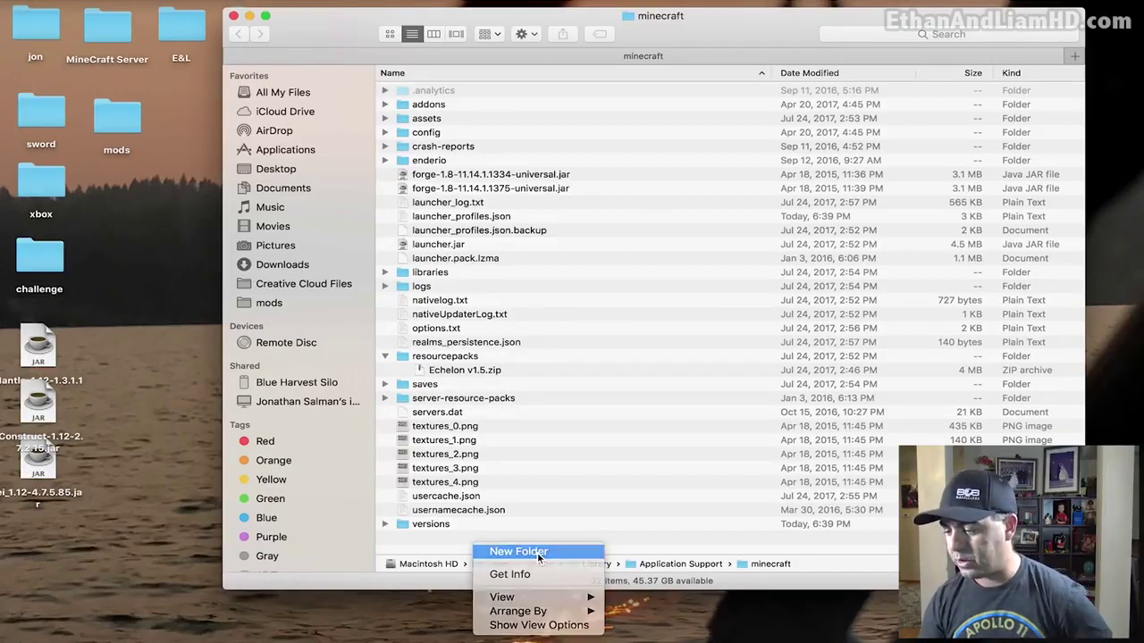
pyautogui.write('mods')
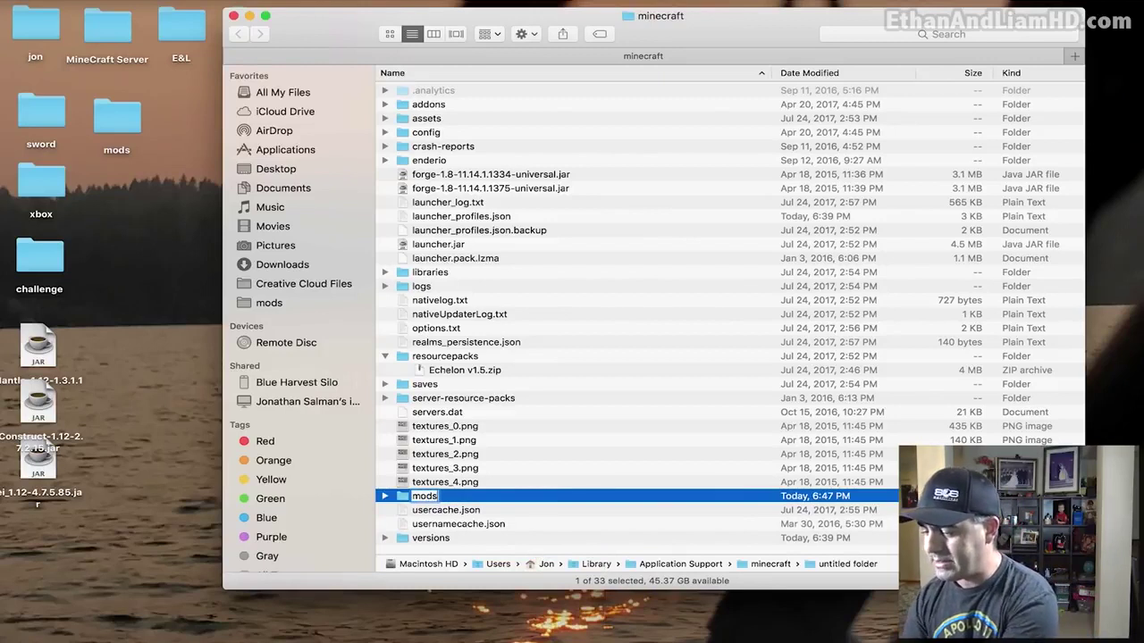
# Confirm the folder name mods, move the three mod jar files from the desktop into that folder, and close the Finder window.
pyautogui.press('Return')
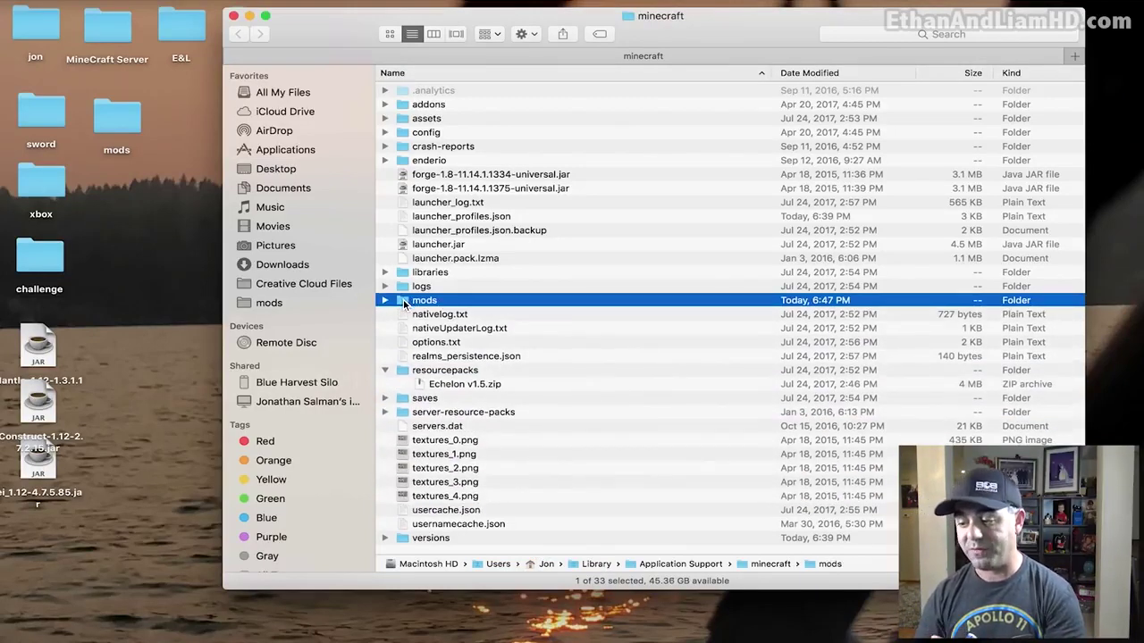
pyautogui.click(385, 300)
pyautogui.moveTo(124, 517); pyautogui.dragTo(398, 305)
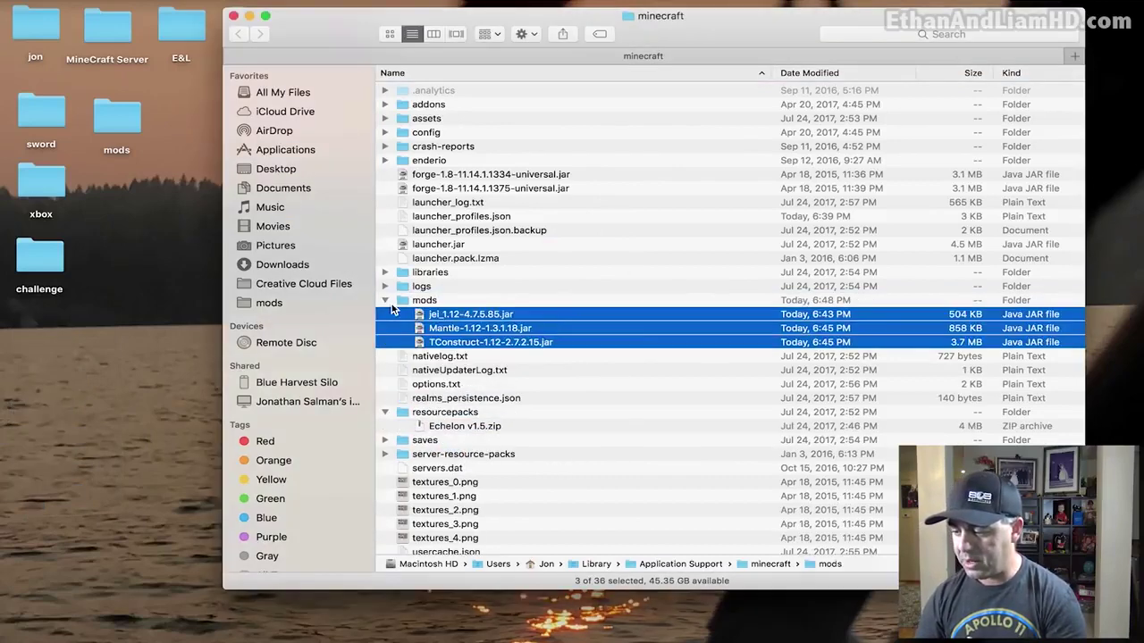
pyautogui.doubleClick(404, 303)
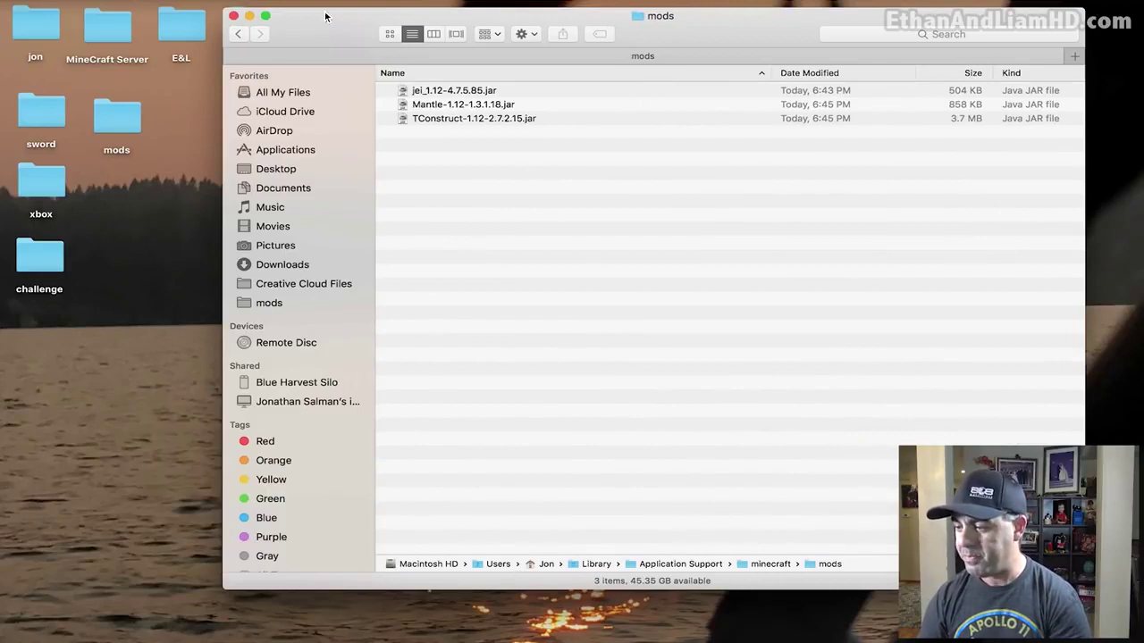
pyautogui.moveTo(342, 23); pyautogui.dragTo(335, 70)
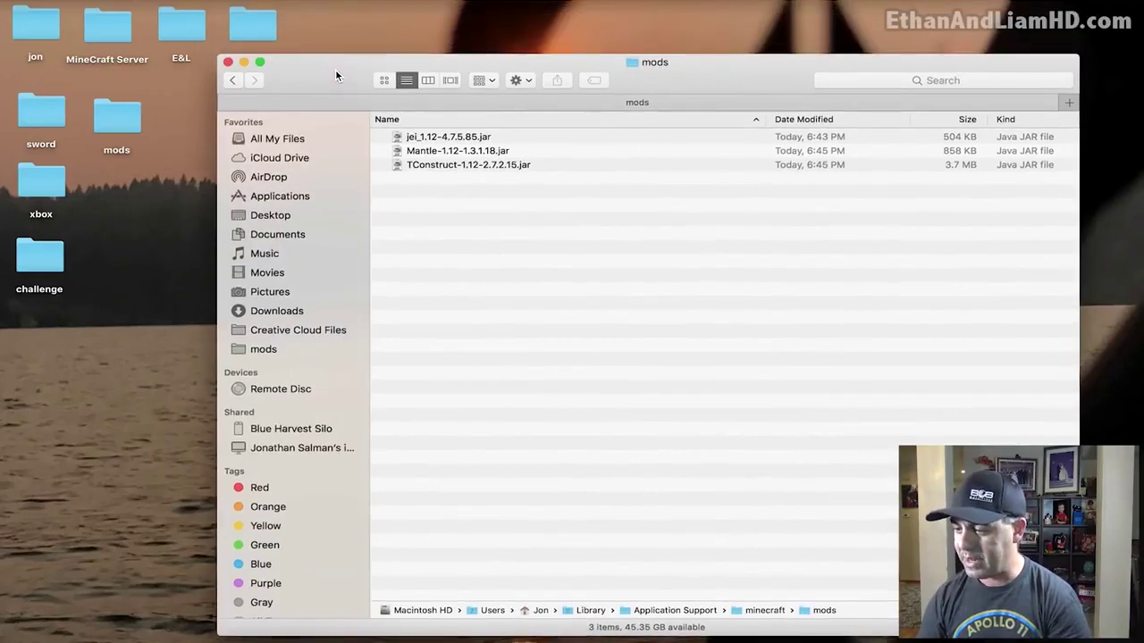
pyautogui.click(229, 65)
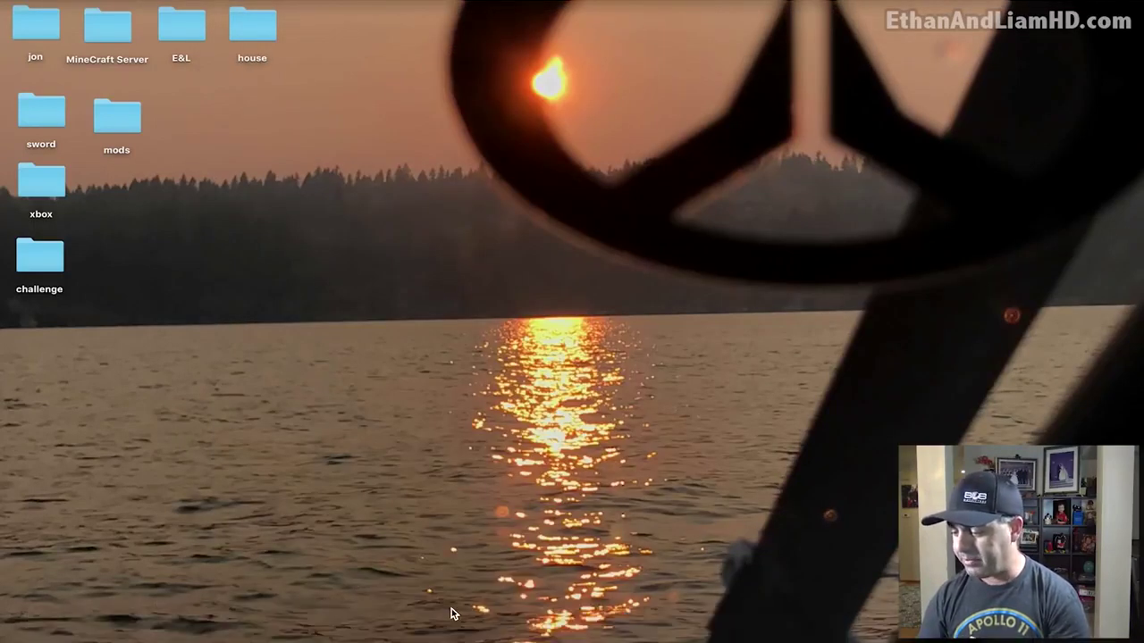
# Open the Minecraft Launcher and look through its list of launch profiles for the Forge 1.12 profile.
pyautogui.moveTo(572, 626)
pyautogui.click(565, 626)
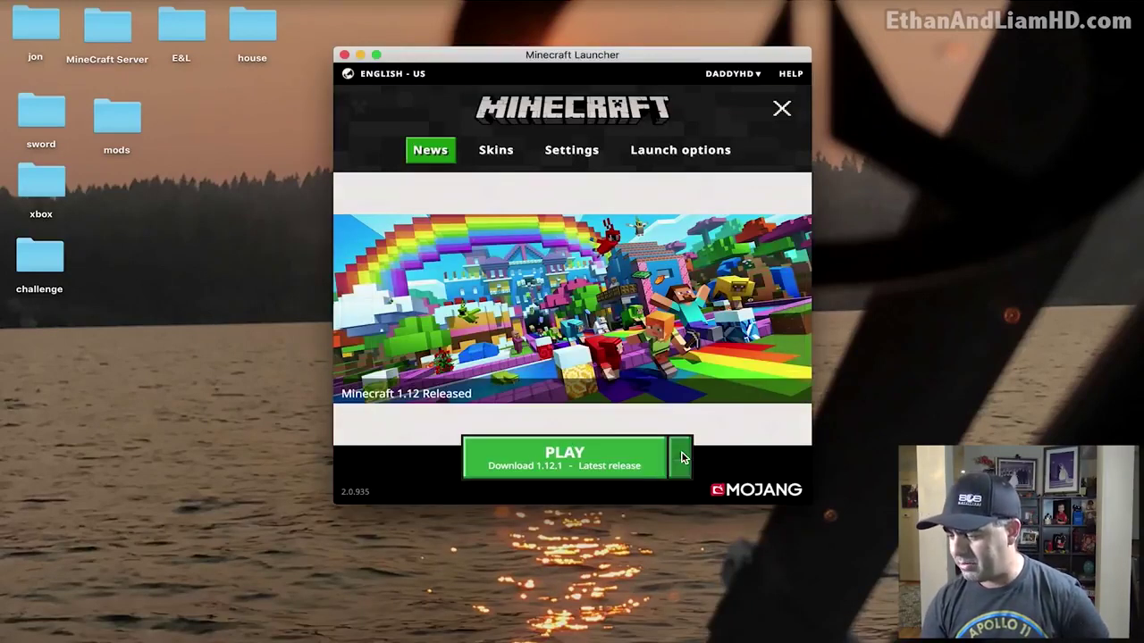
pyautogui.click(682, 458)
pyautogui.scroll(-3, 485, 340)
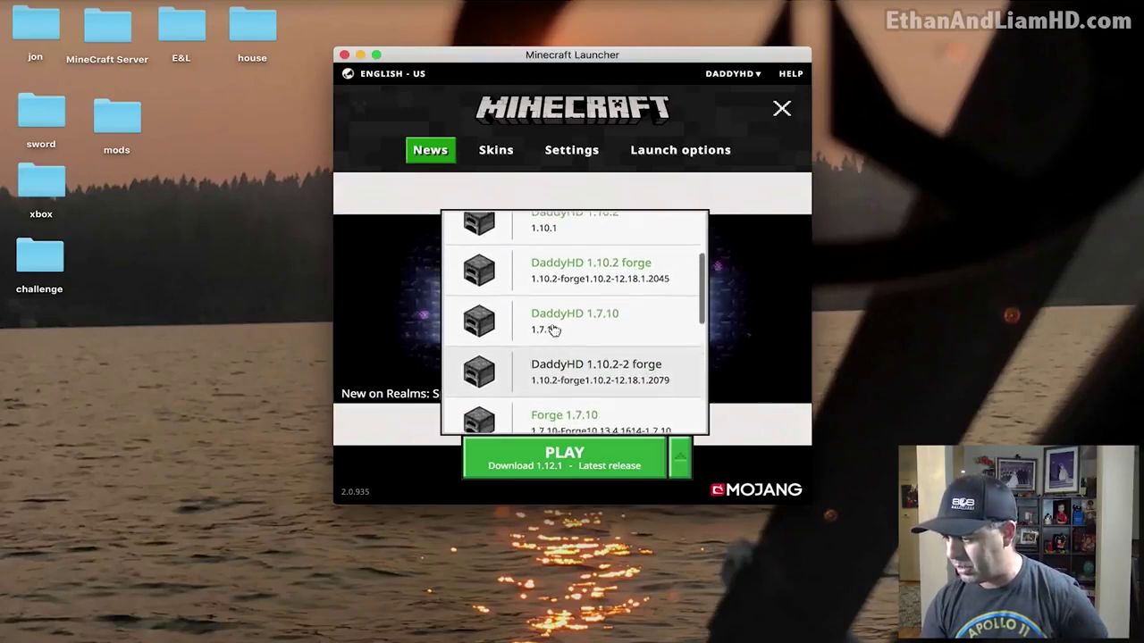
pyautogui.scroll(-5, 554, 331)
pyautogui.scroll(-3, 554, 331)
pyautogui.scroll(10, 554, 329)
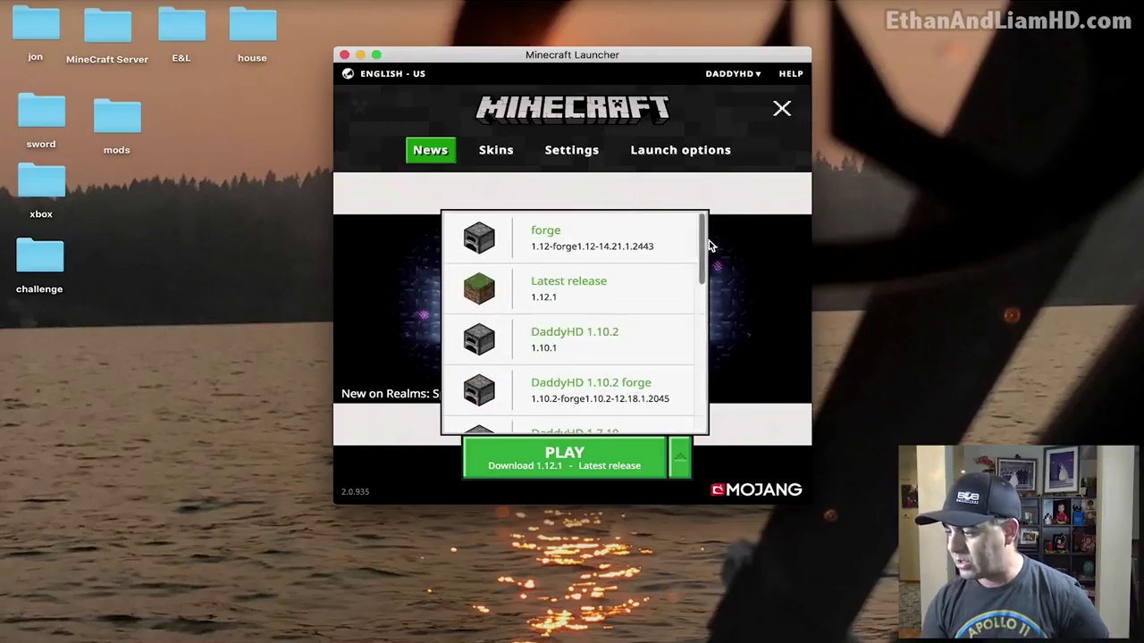
pyautogui.click(689, 137)
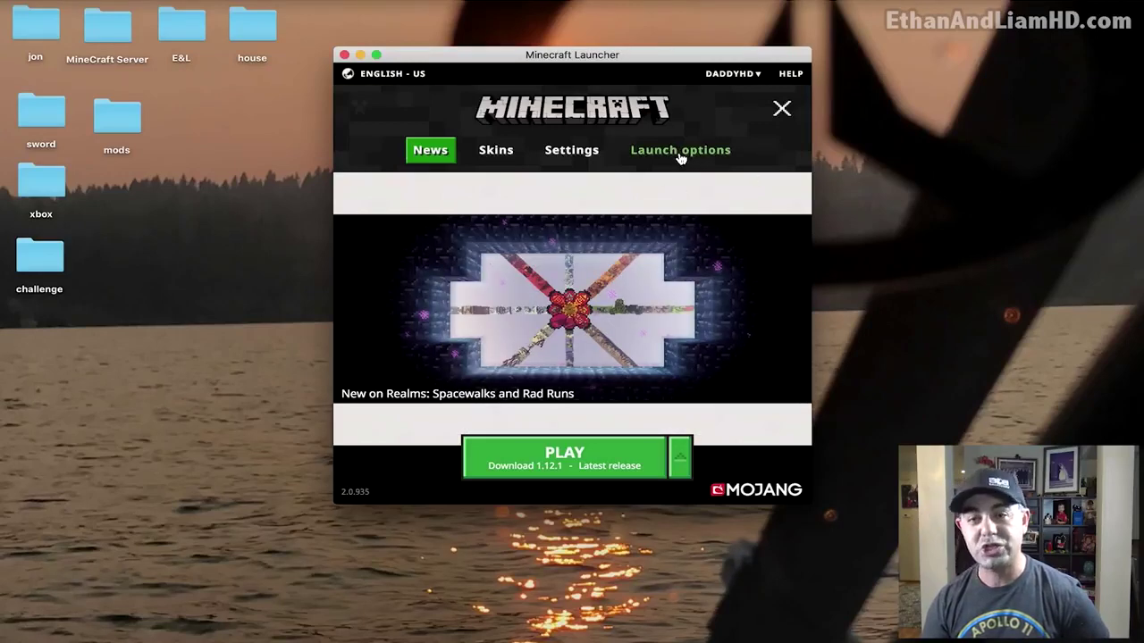
pyautogui.click(679, 153)
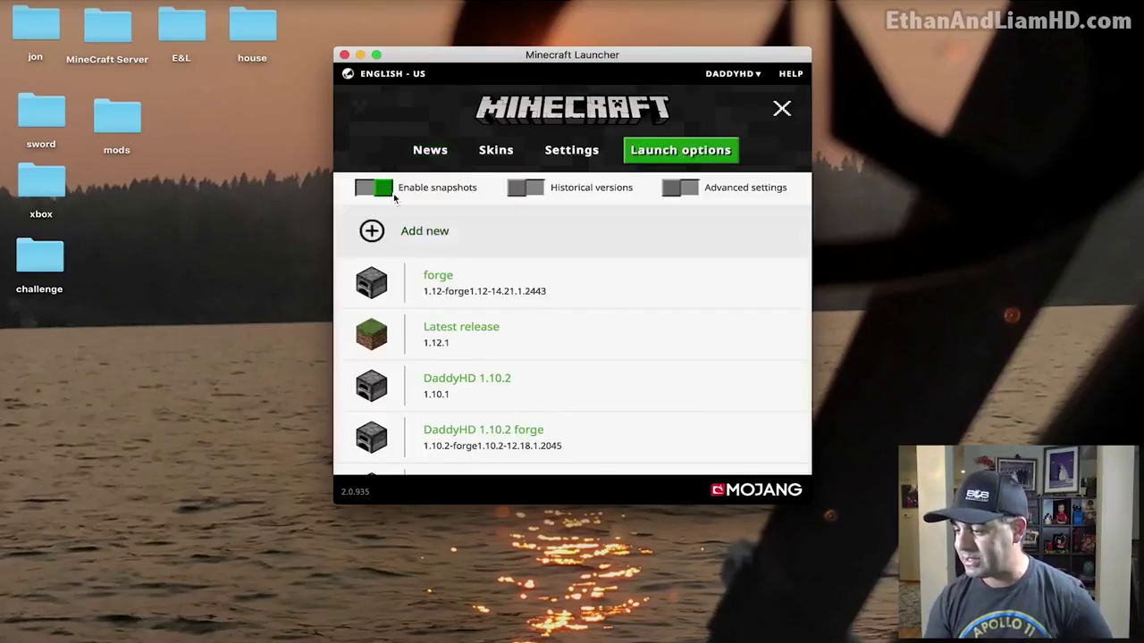
pyautogui.click(407, 235)
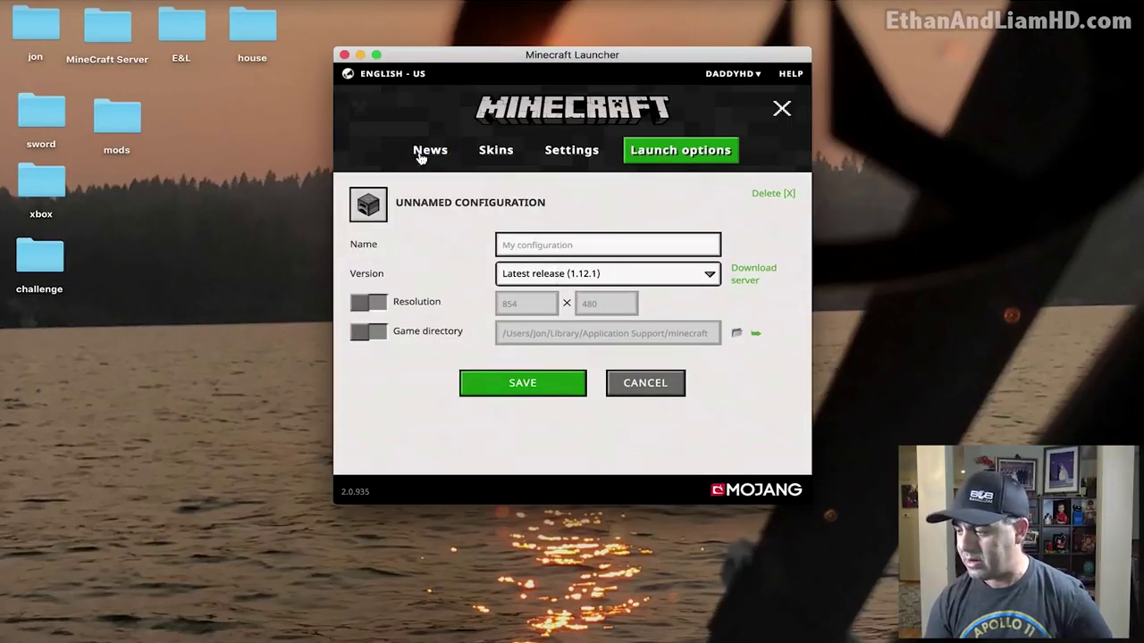
pyautogui.click(430, 150)
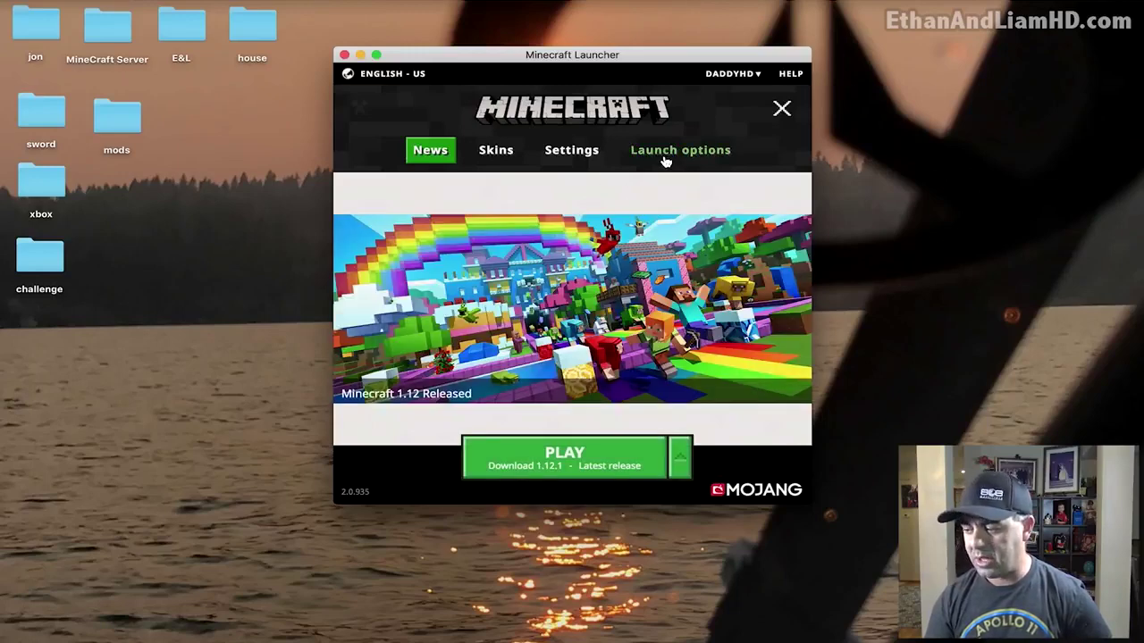
# Add and save a new launch configuration named forge 1.12 that uses version release 1.12-forge1.12-14.21.1.2443.
pyautogui.click(664, 160)
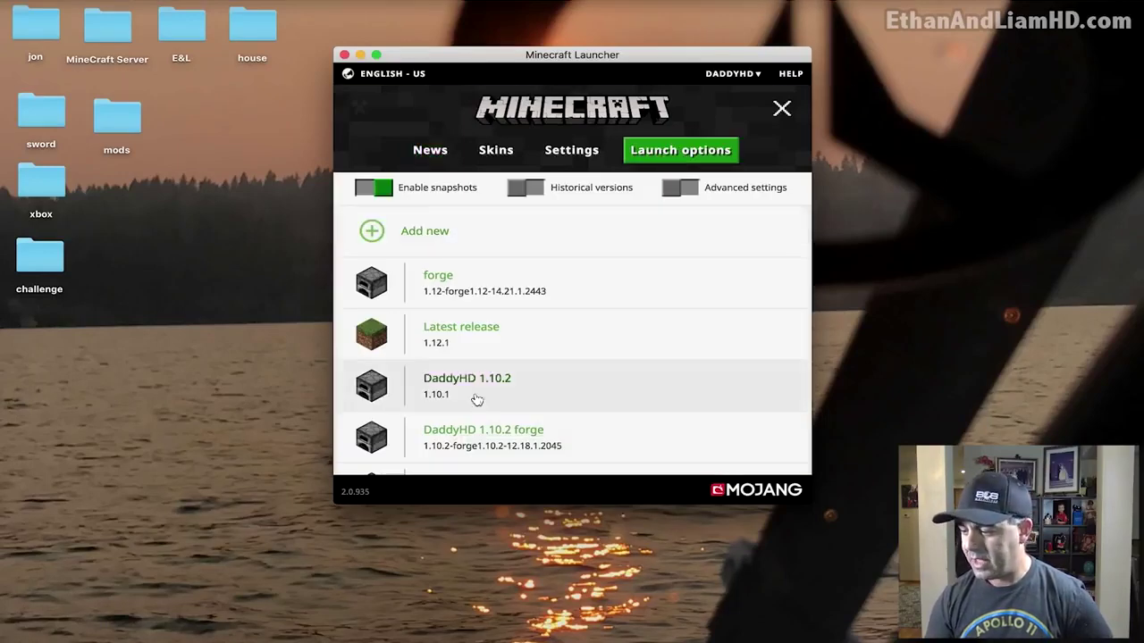
pyautogui.click(416, 234)
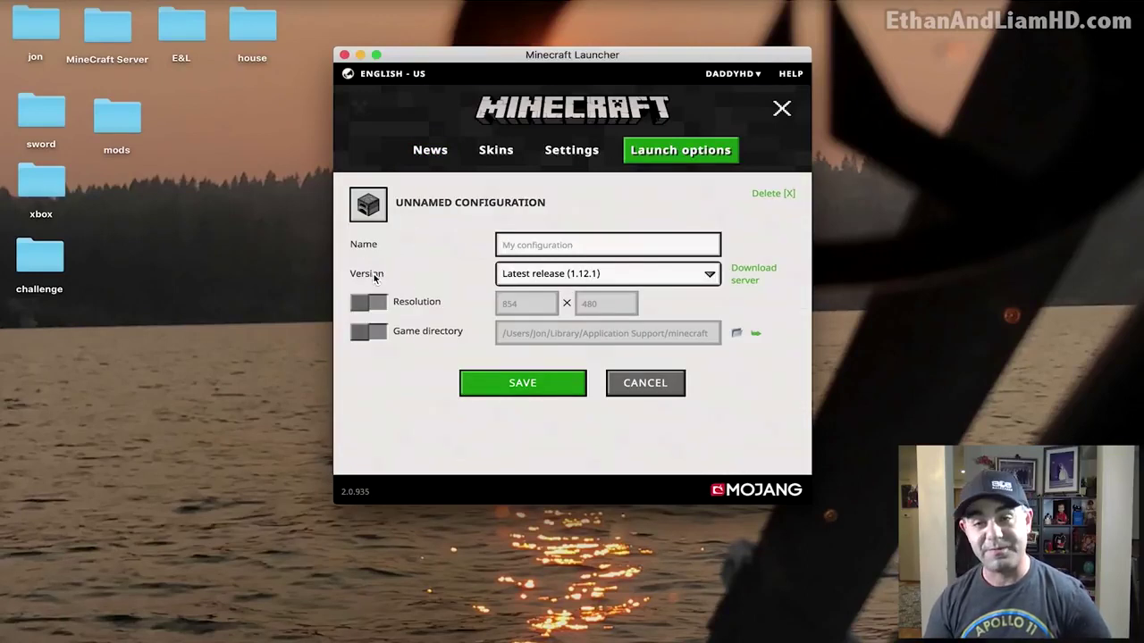
pyautogui.click(632, 280)
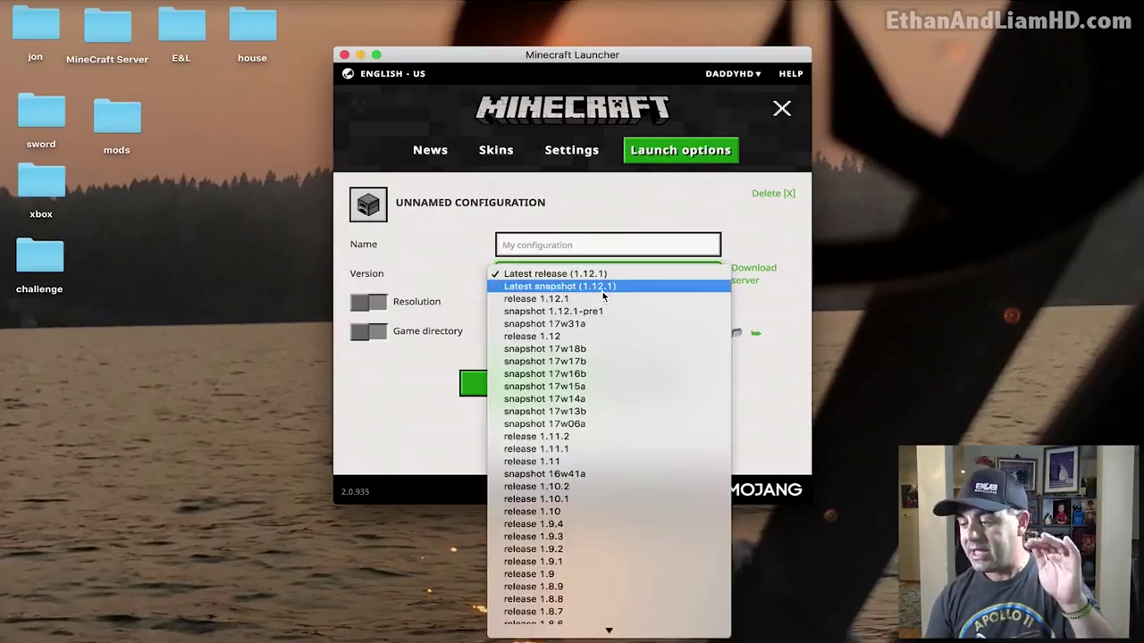
pyautogui.scroll(-10, 601, 305)
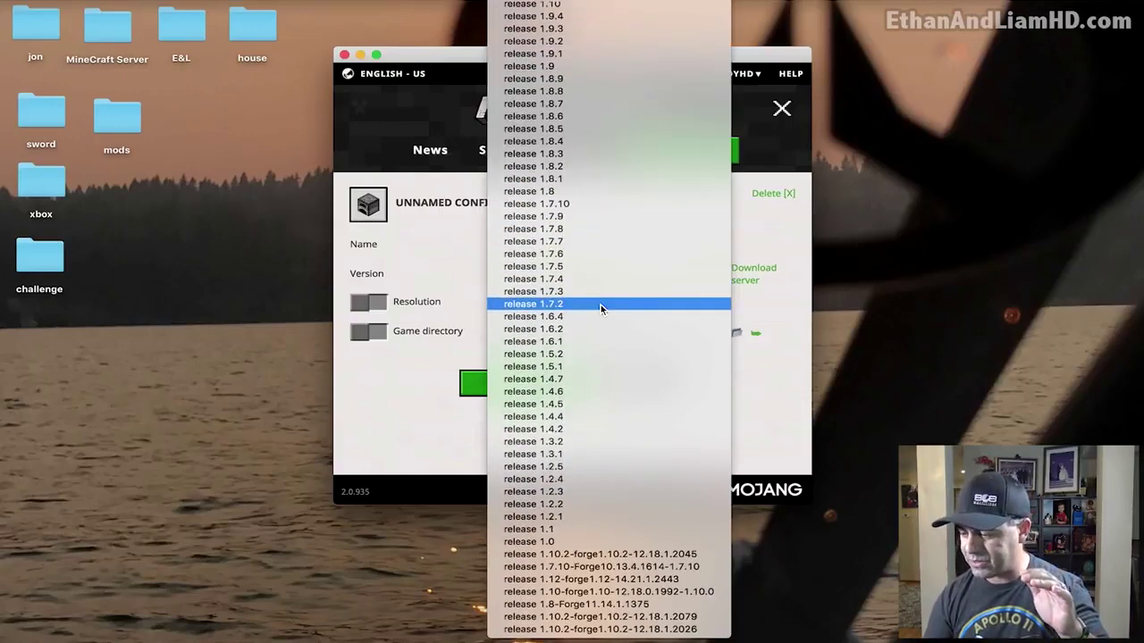
pyautogui.click(586, 580)
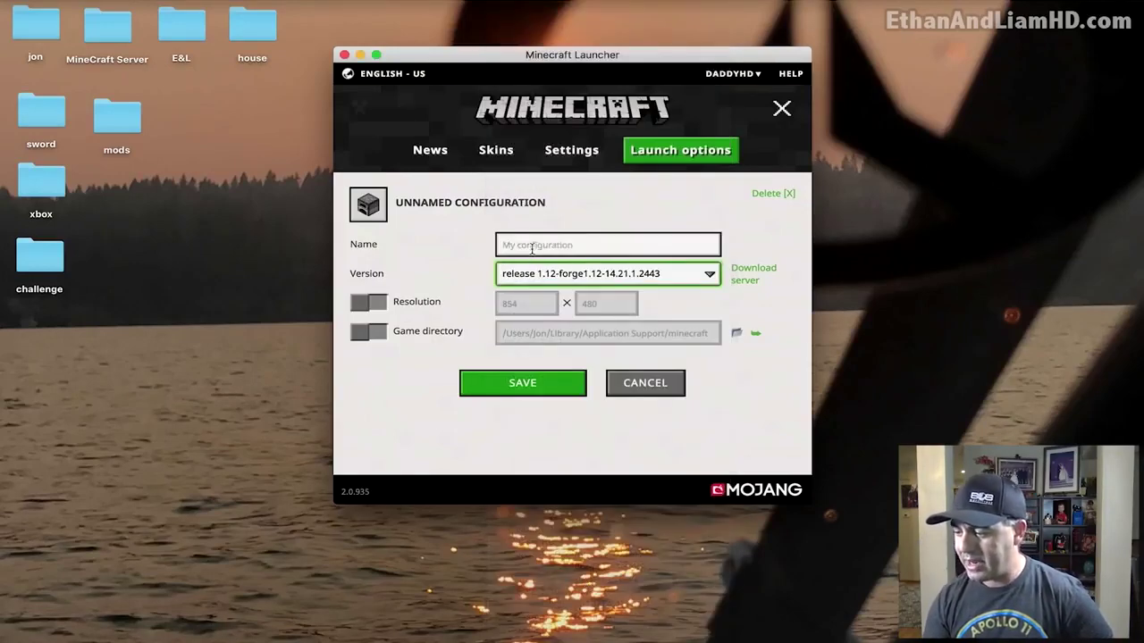
pyautogui.click(532, 247)
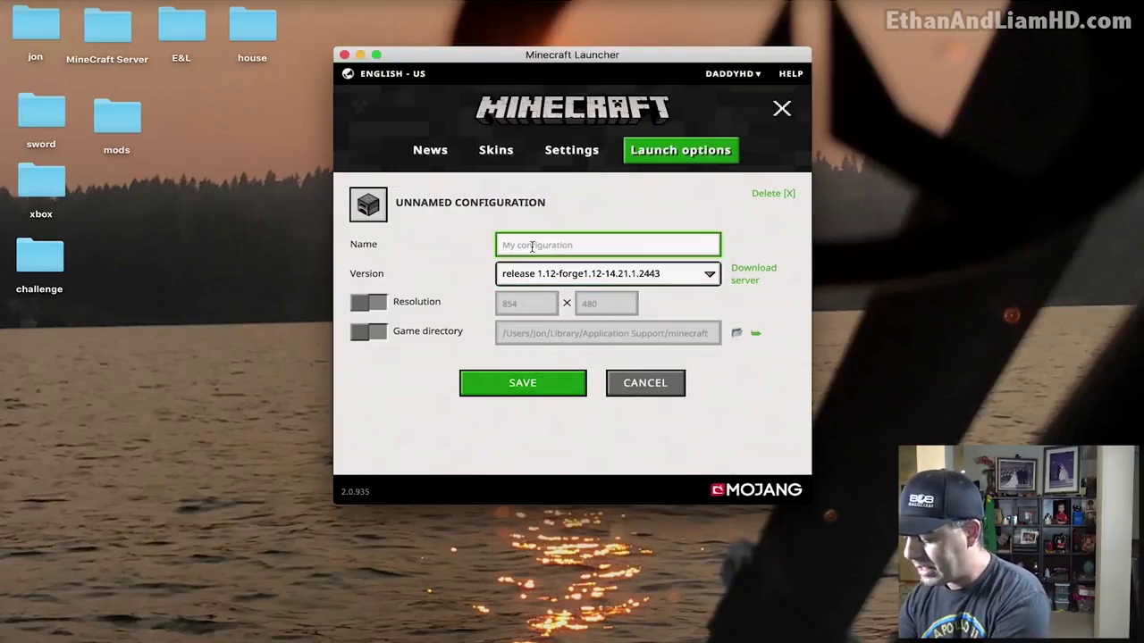
pyautogui.write('forge 1.12')
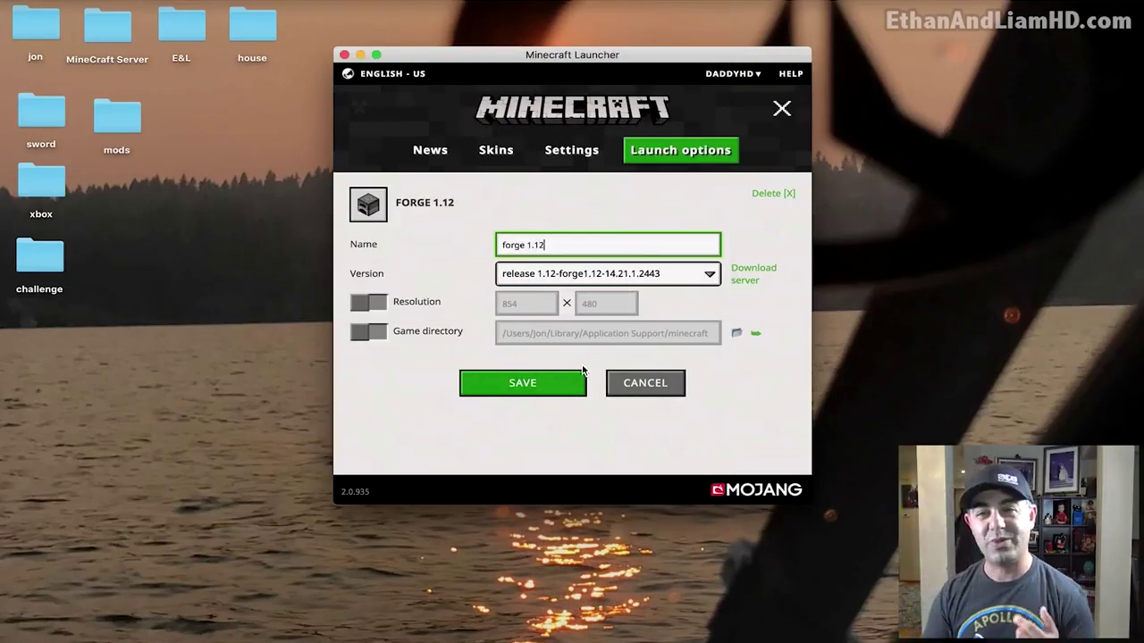
pyautogui.click(536, 388)
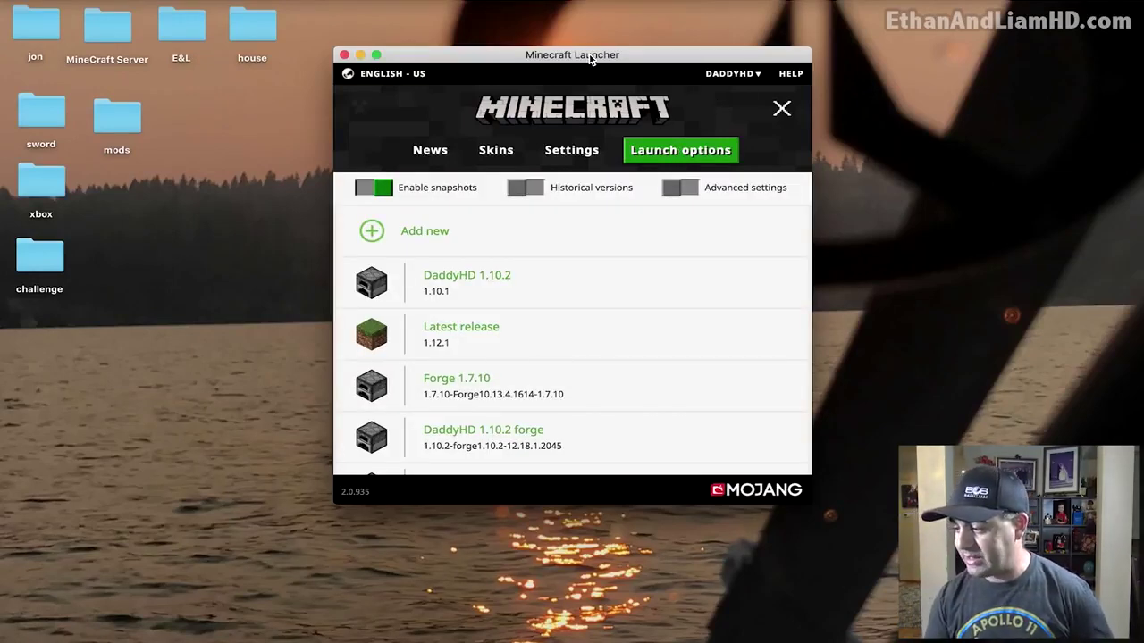
# Return to the launcher's news page, select the forge 1.12 profile and start the game with it.
pyautogui.click(556, 108)
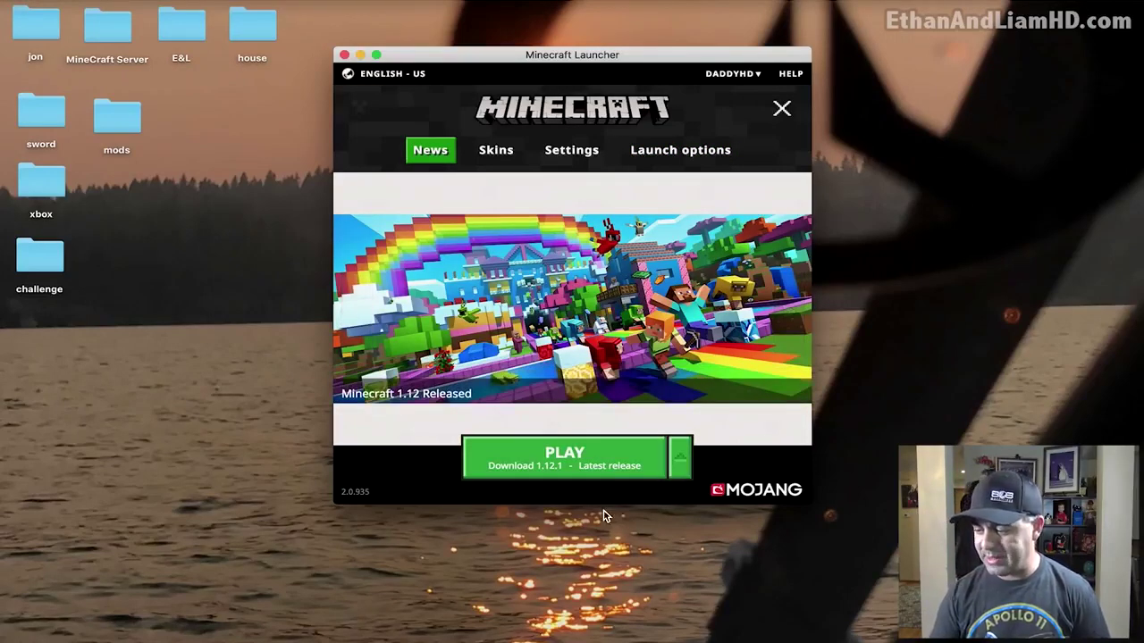
pyautogui.click(676, 466)
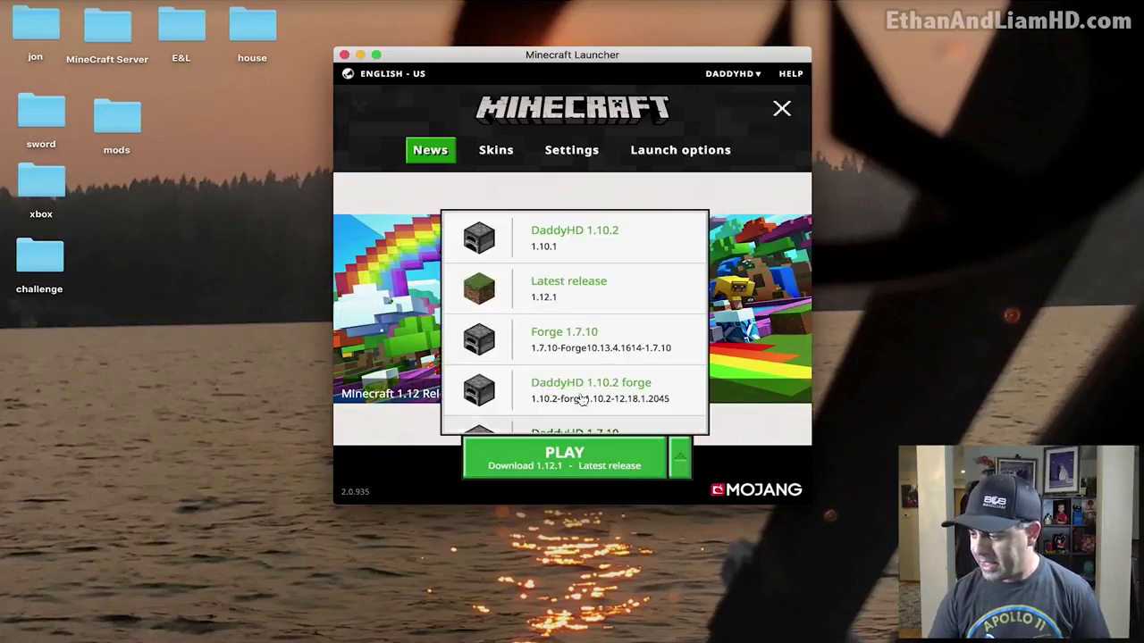
pyautogui.scroll(-1, 638, 332)
pyautogui.scroll(-8, 638, 332)
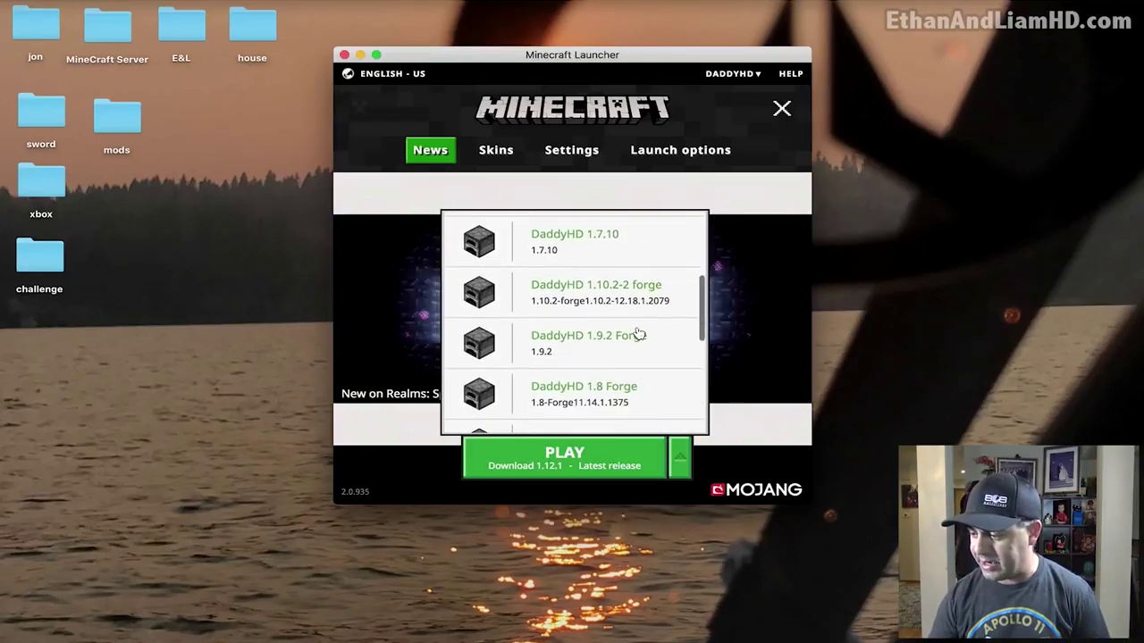
pyautogui.scroll(-4, 638, 332)
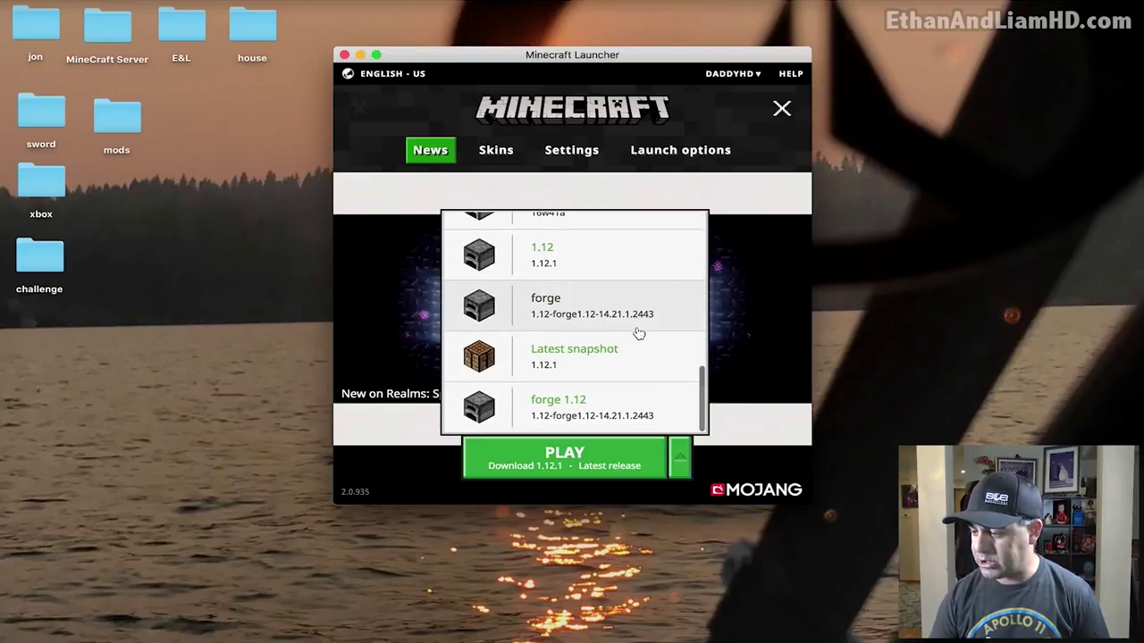
pyautogui.click(600, 402)
pyautogui.click(576, 455)
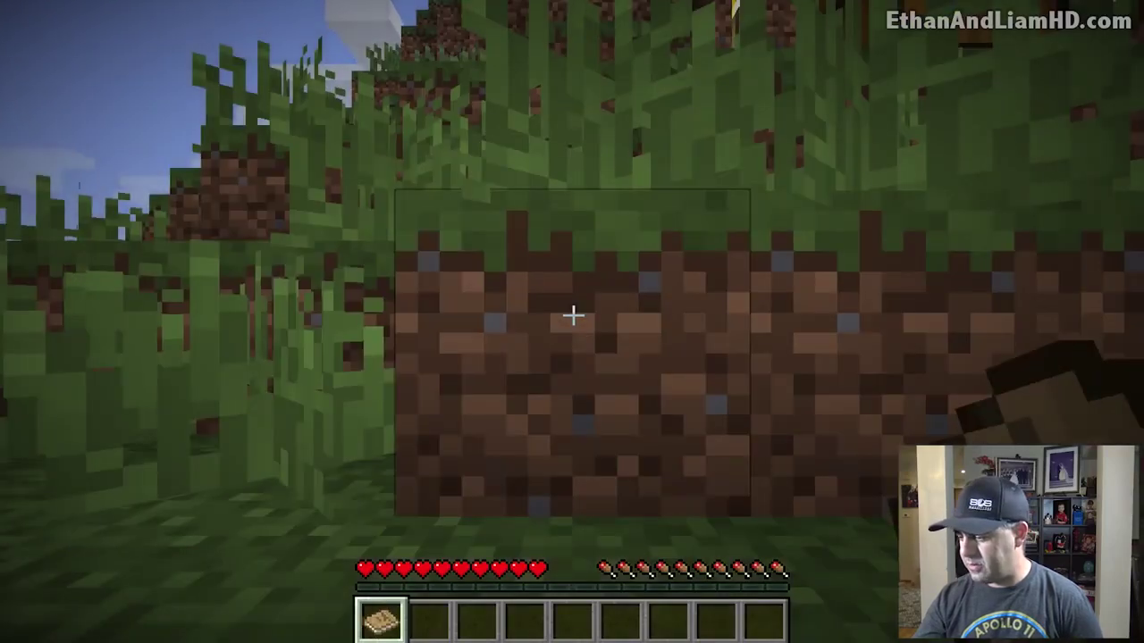
# Switch to creative mode with /gamemode 1, then check the second page of creative inventory tabs for the mods' items and close the inventory.
pyautogui.write('/gamemode 1')
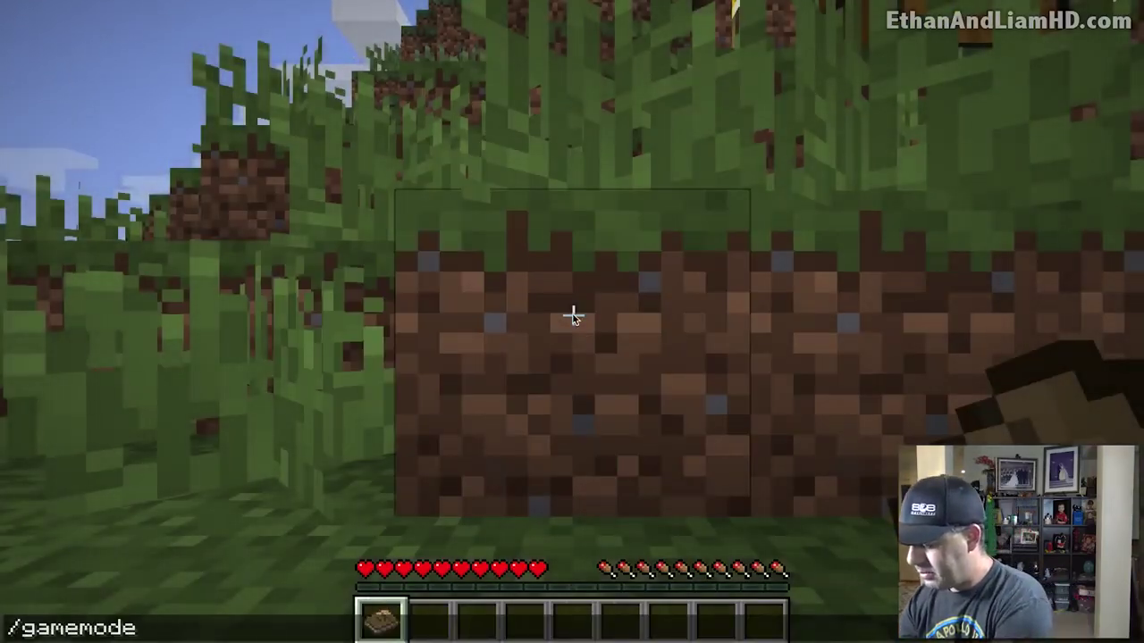
pyautogui.press('Return')
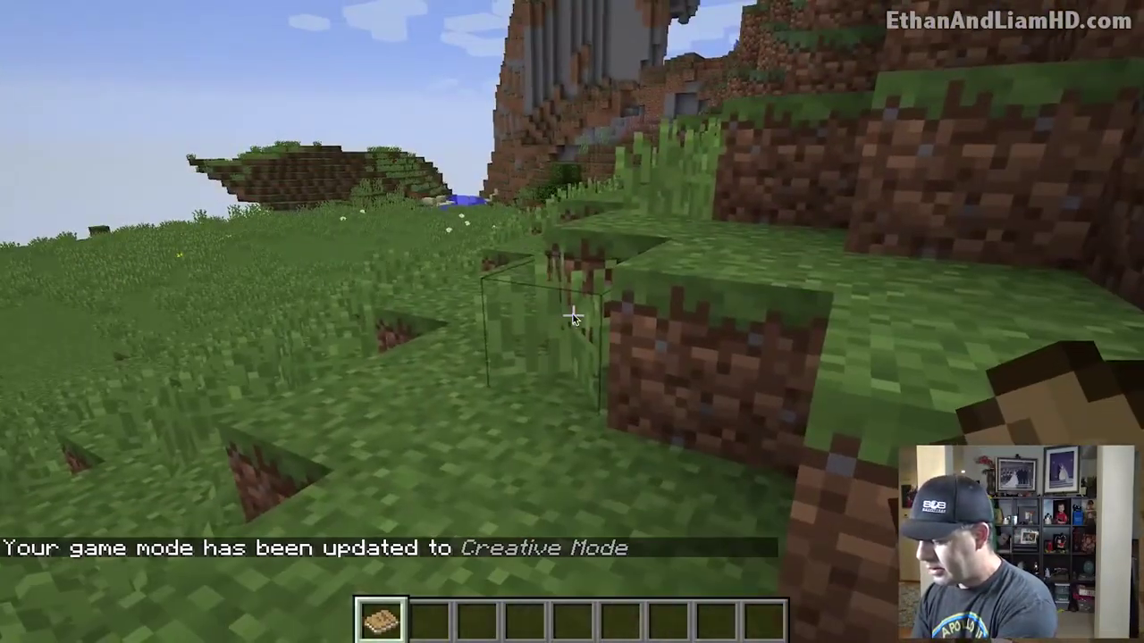
pyautogui.press('e')
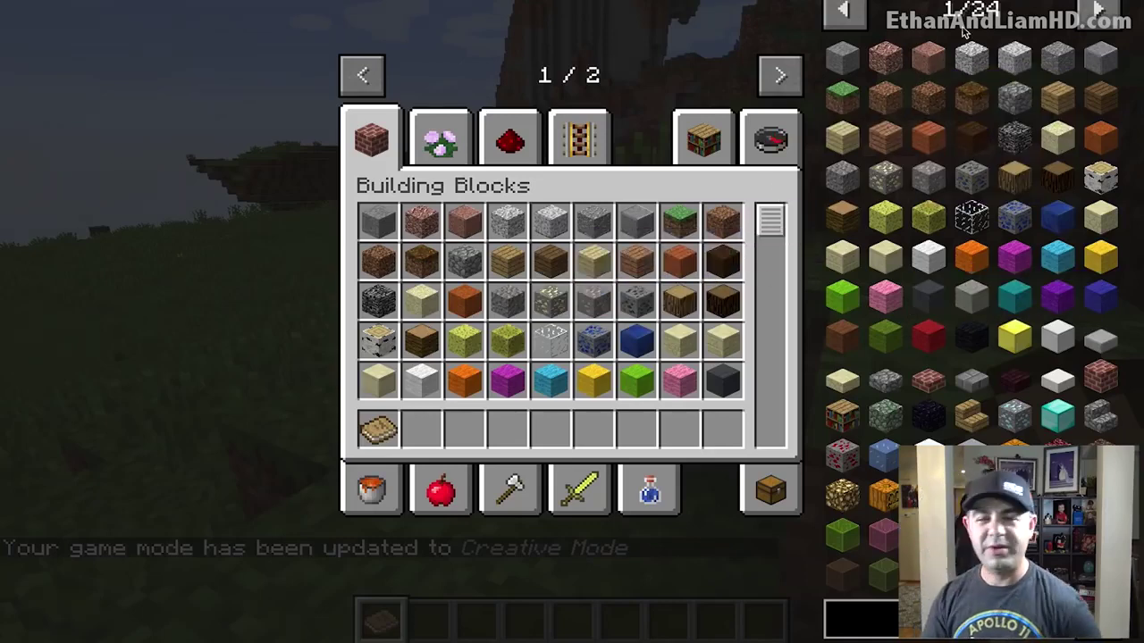
pyautogui.click(775, 72)
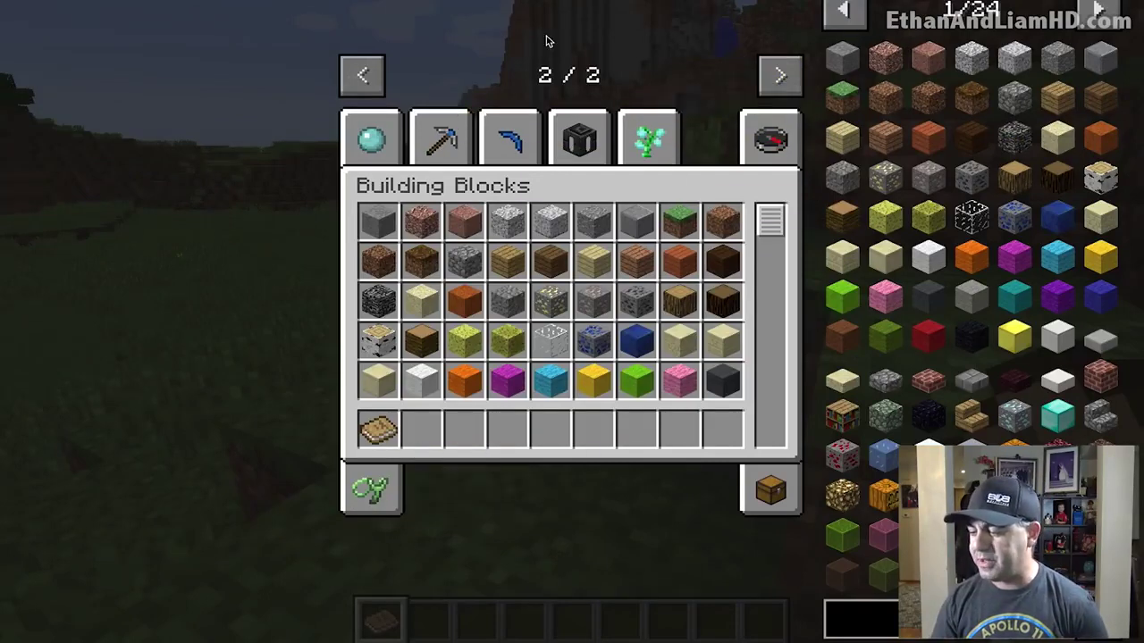
pyautogui.press('e')
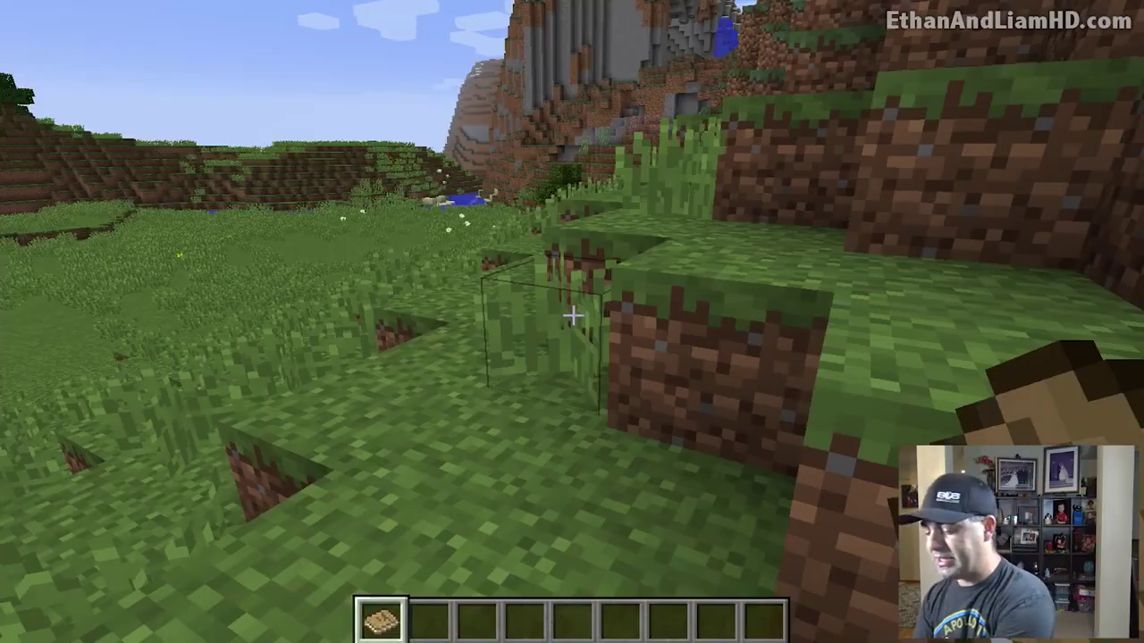